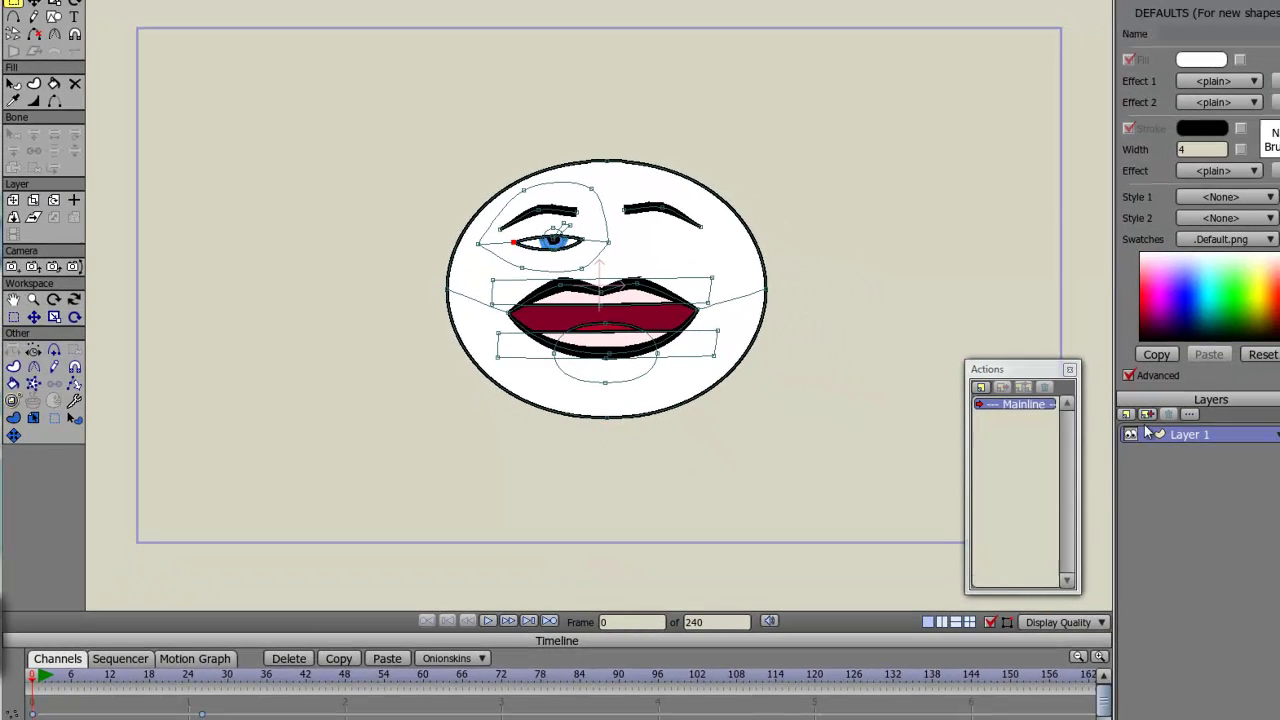
Add a new bone layer below Layer 1 and rename it MorphDials
click(1126, 413)
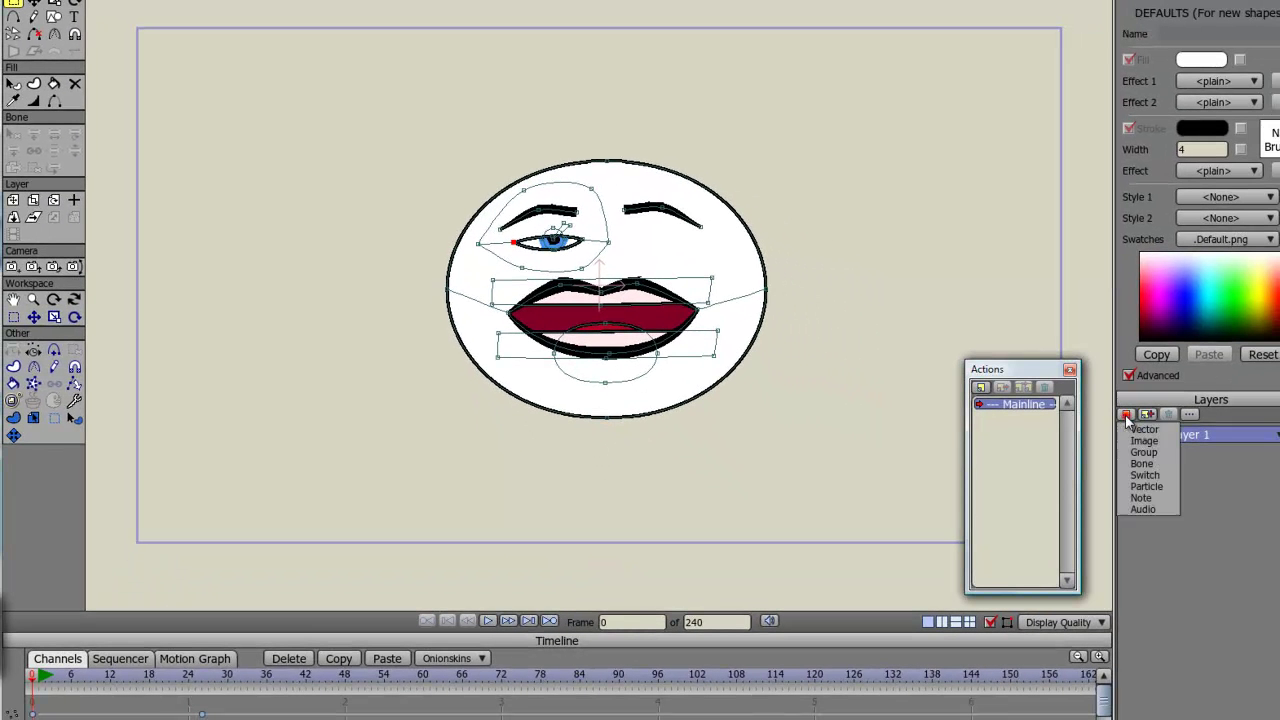
click(1162, 463)
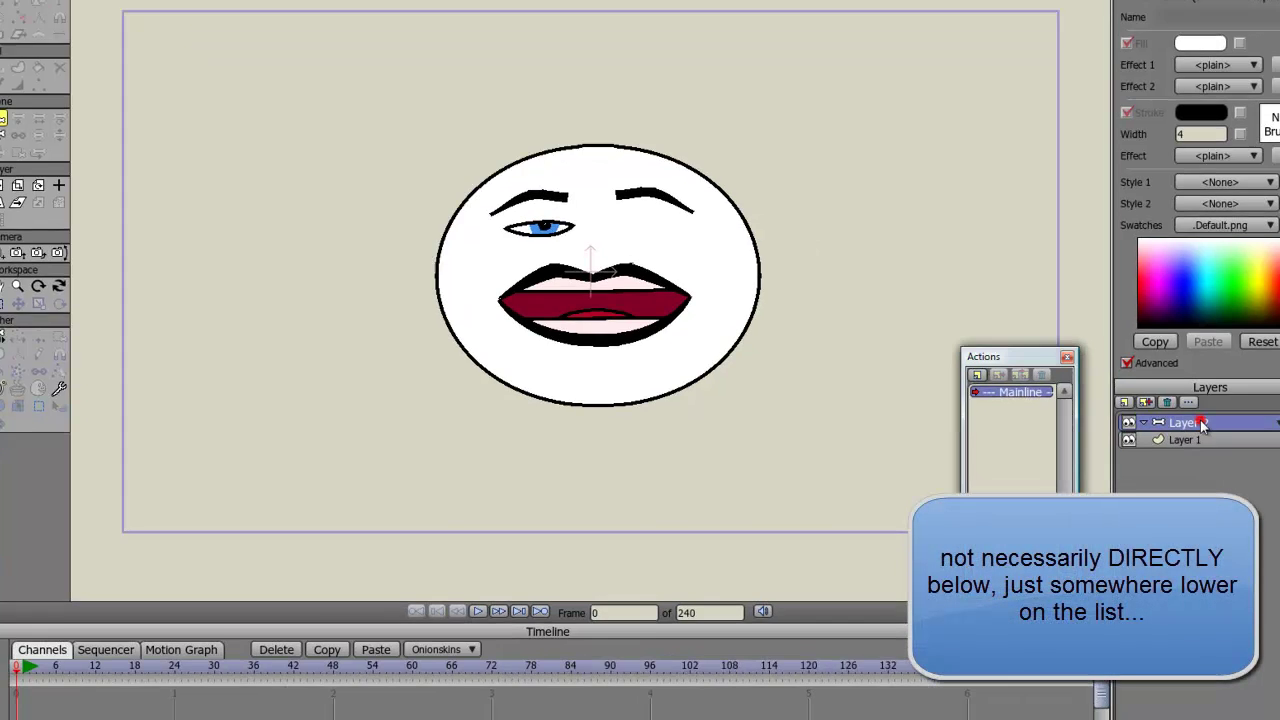
drag(1202, 448, 1200, 446)
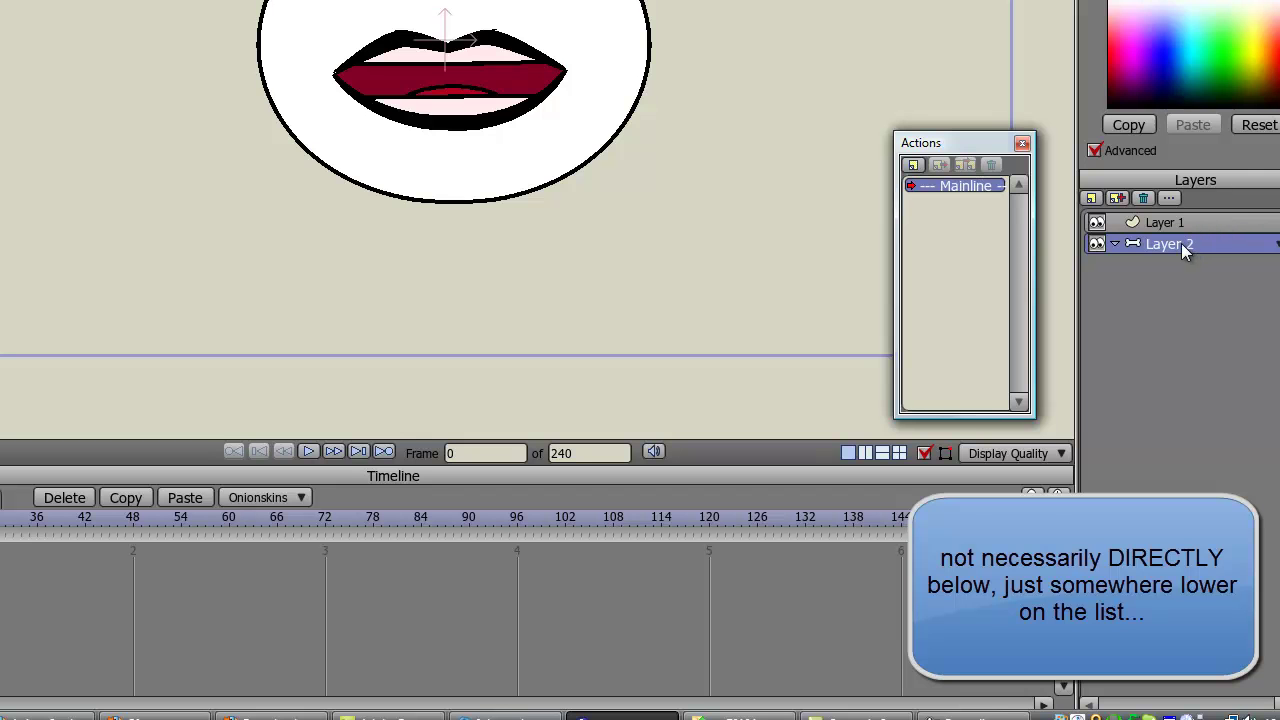
double_click(1183, 244)
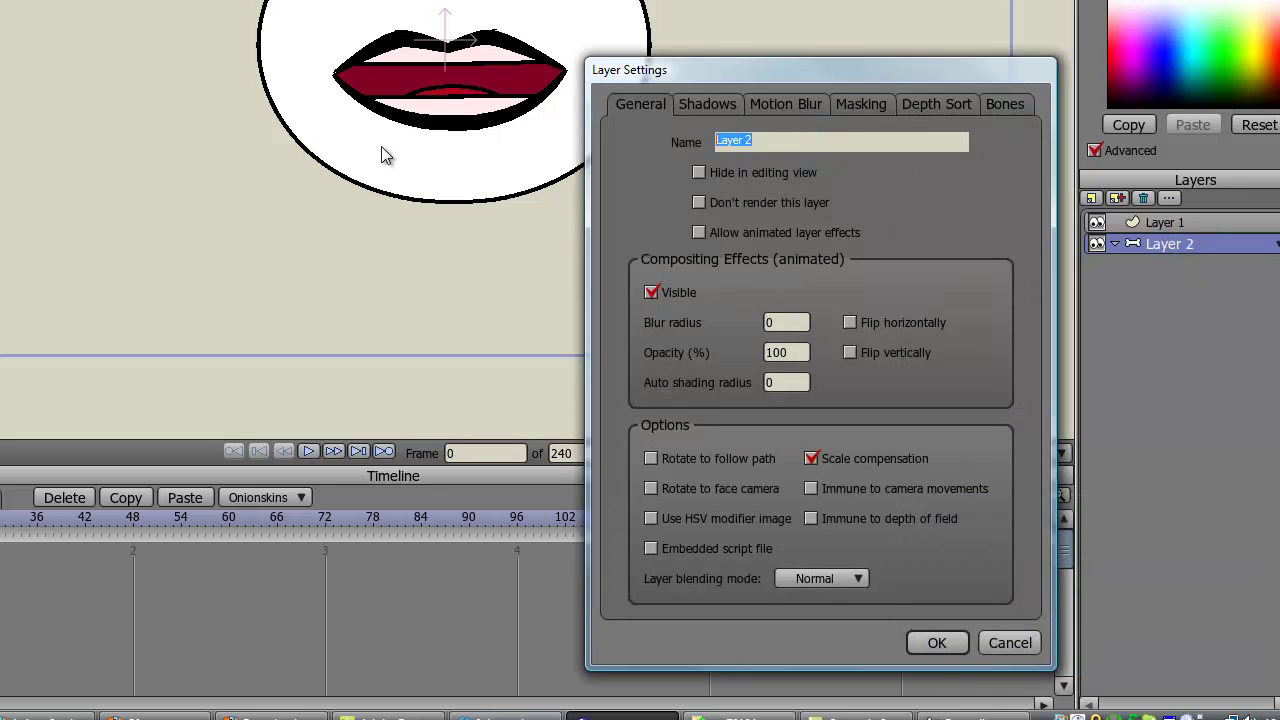
text(MorphDials)
key(Return)
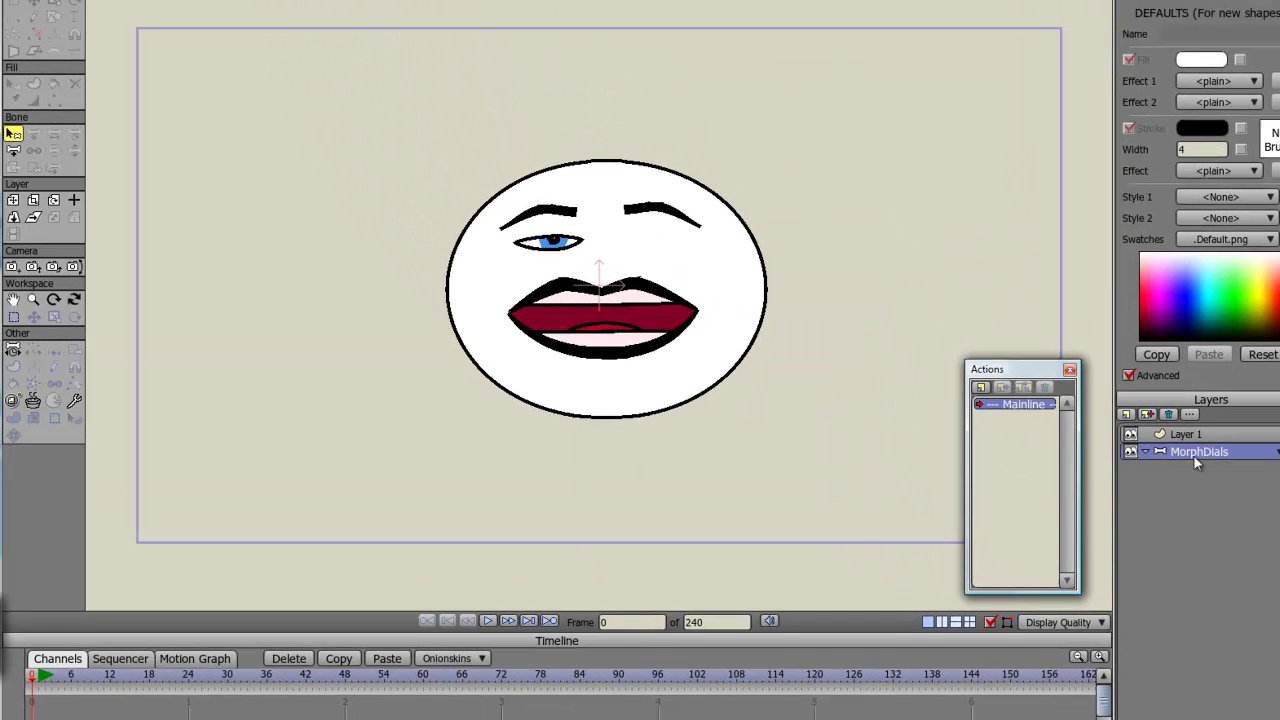
Embed rt_gen_morph_weights.lua as the MorphDials layer's script
double_click(1199, 455)
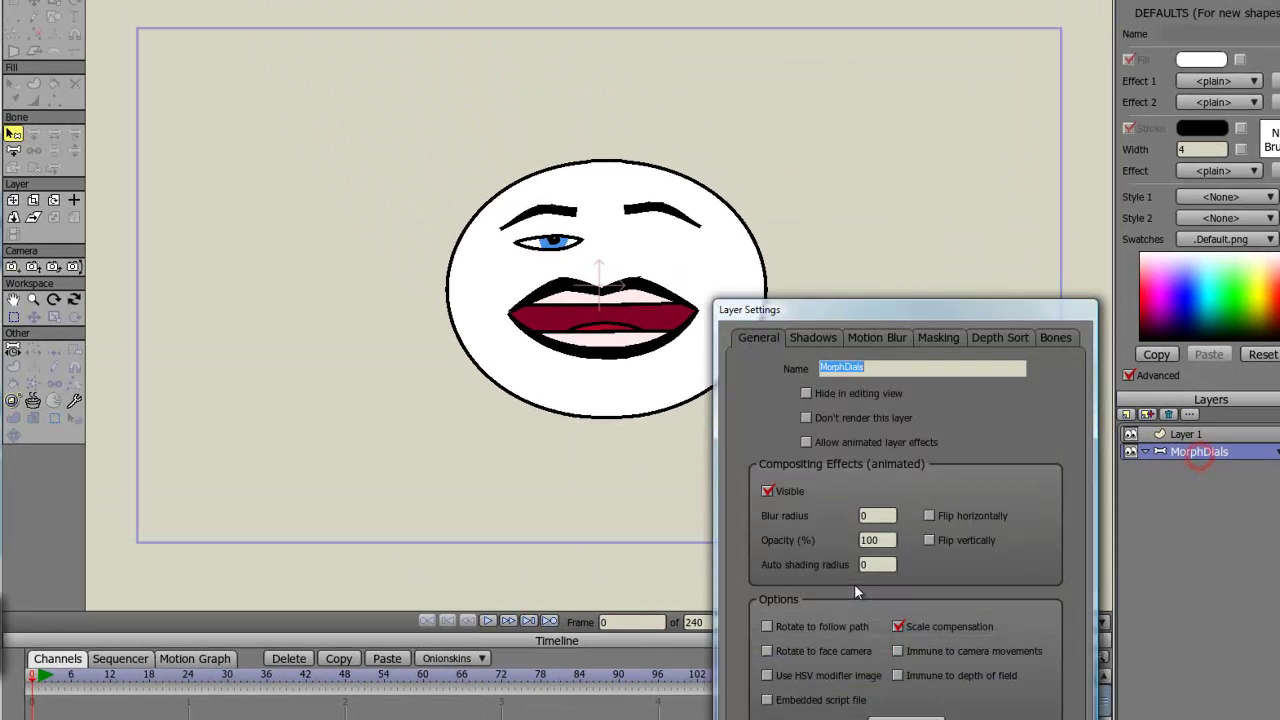
click(767, 700)
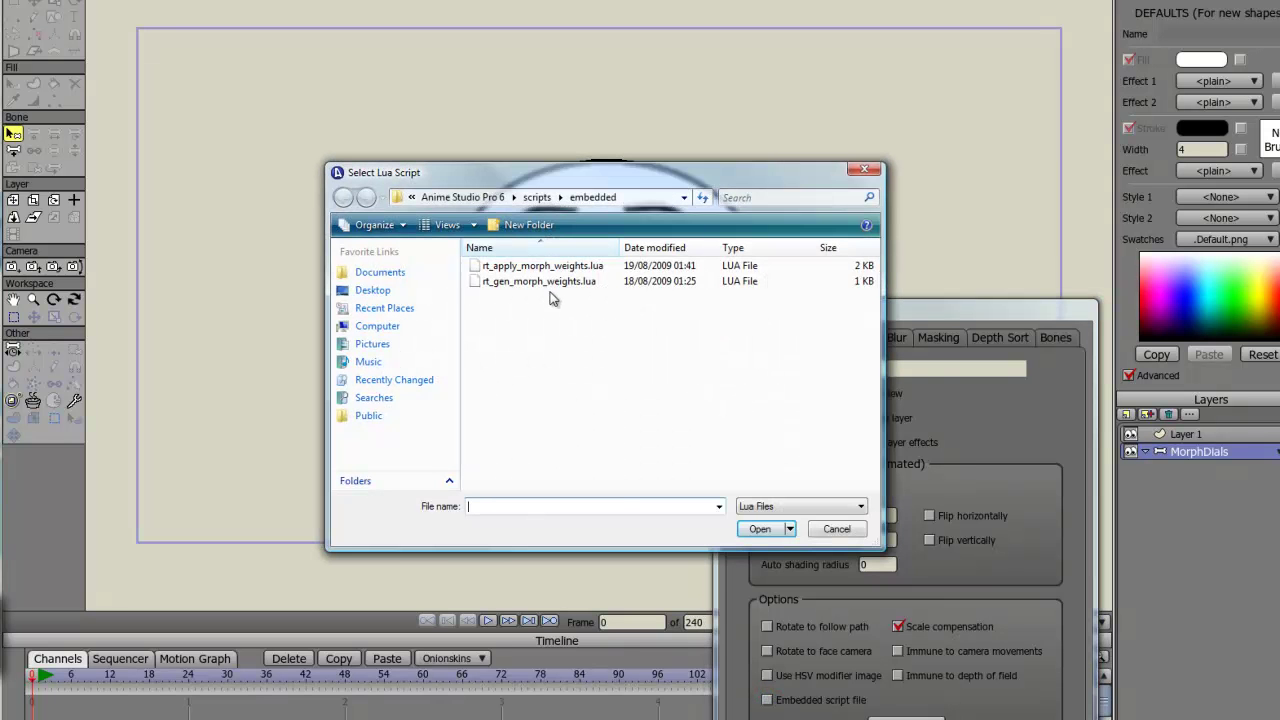
click(540, 282)
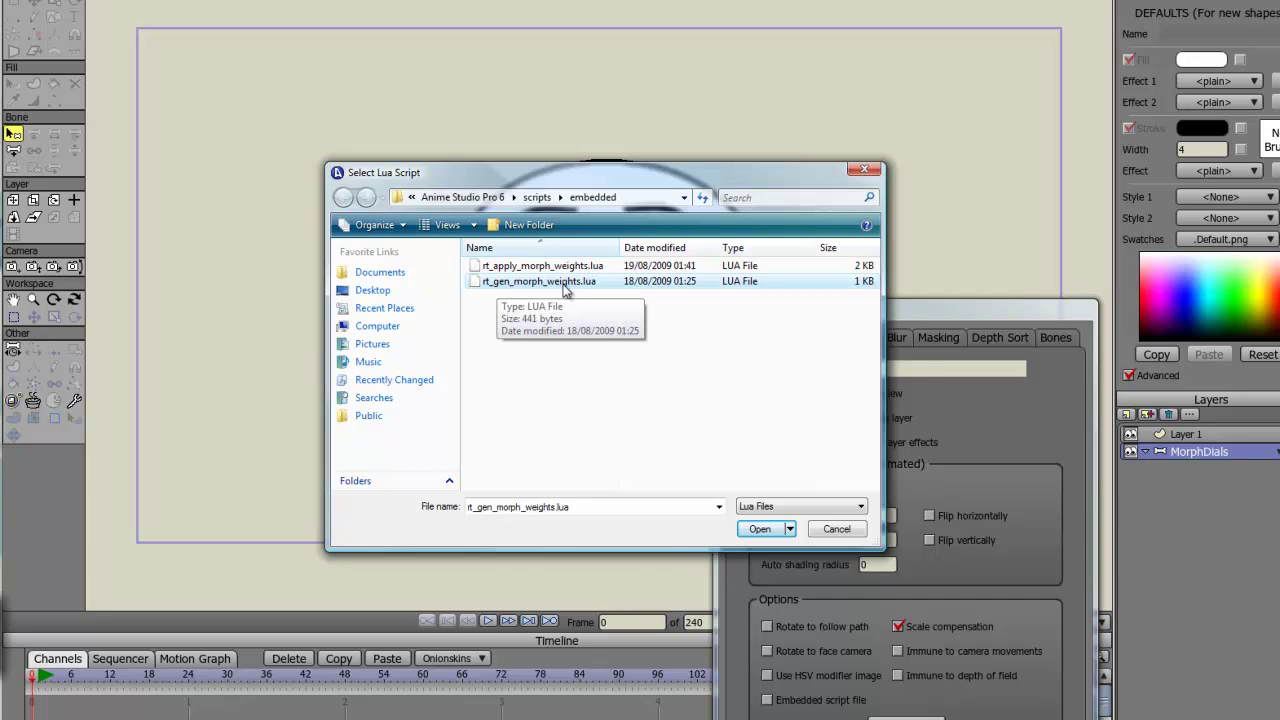
double_click(558, 284)
key(Return)
Embed rt_apply_morph_weights.lua as Layer 1's script
double_click(1188, 434)
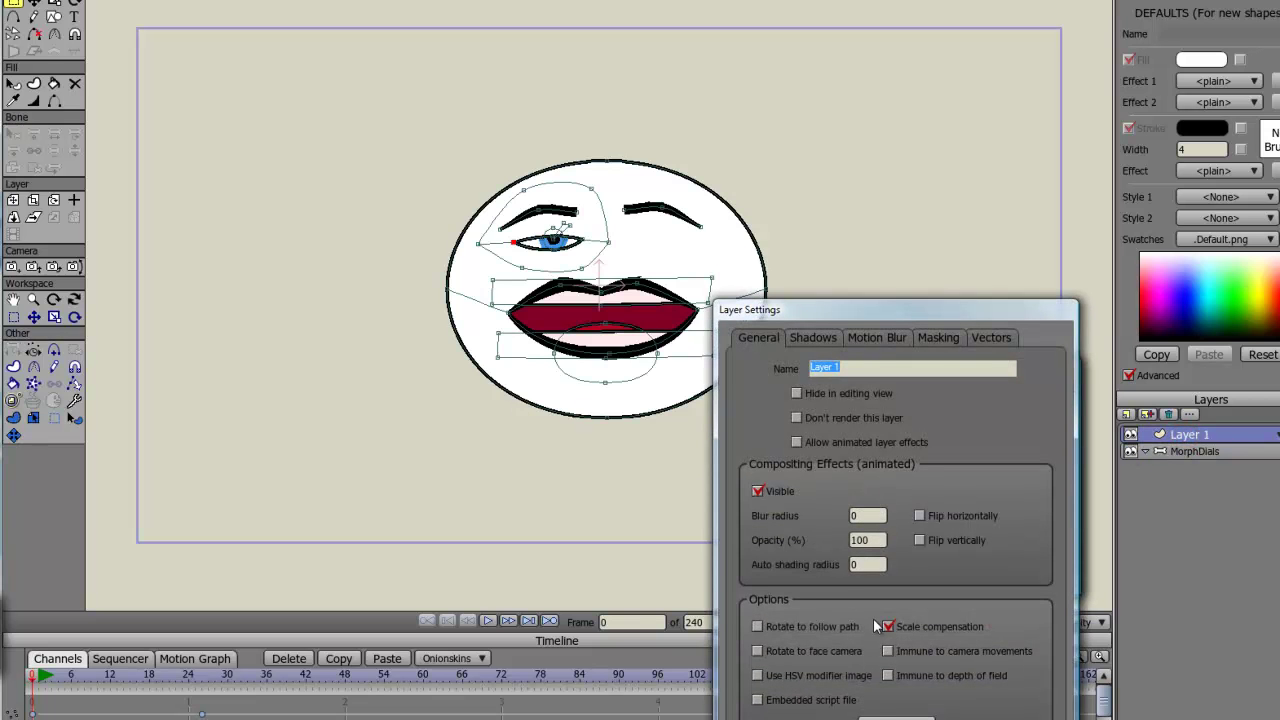
click(758, 700)
click(522, 268)
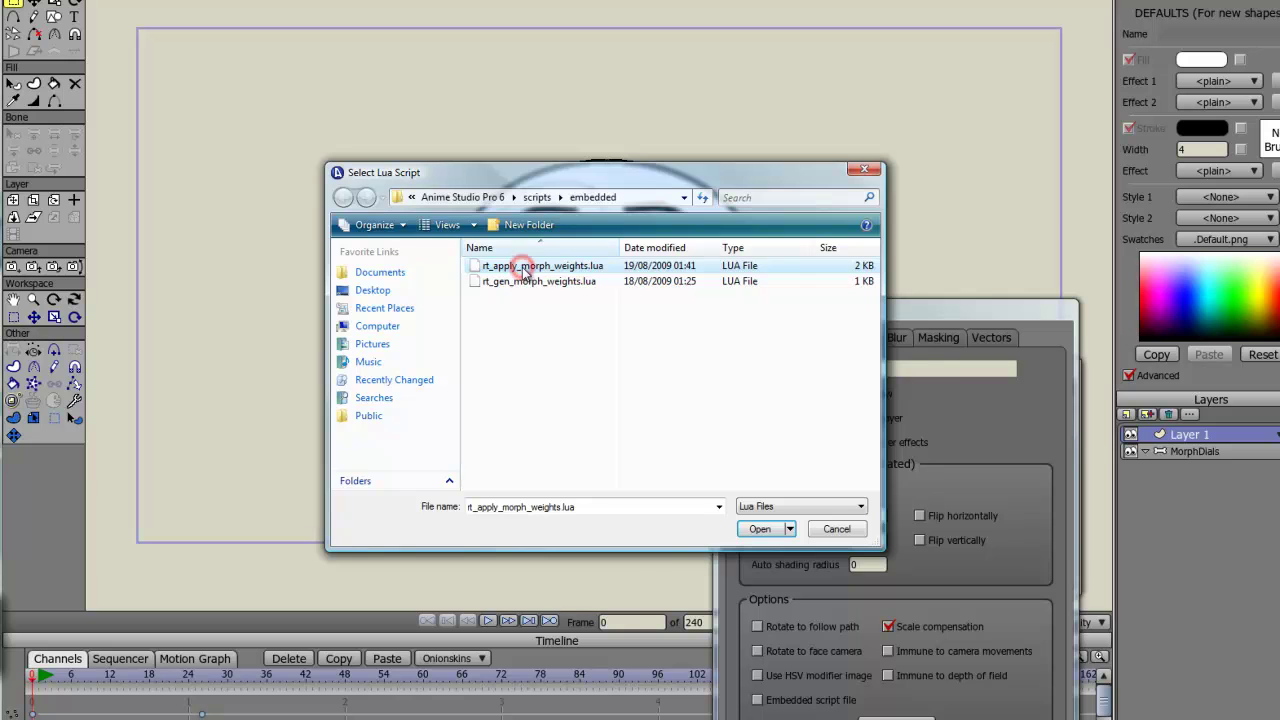
click(758, 529)
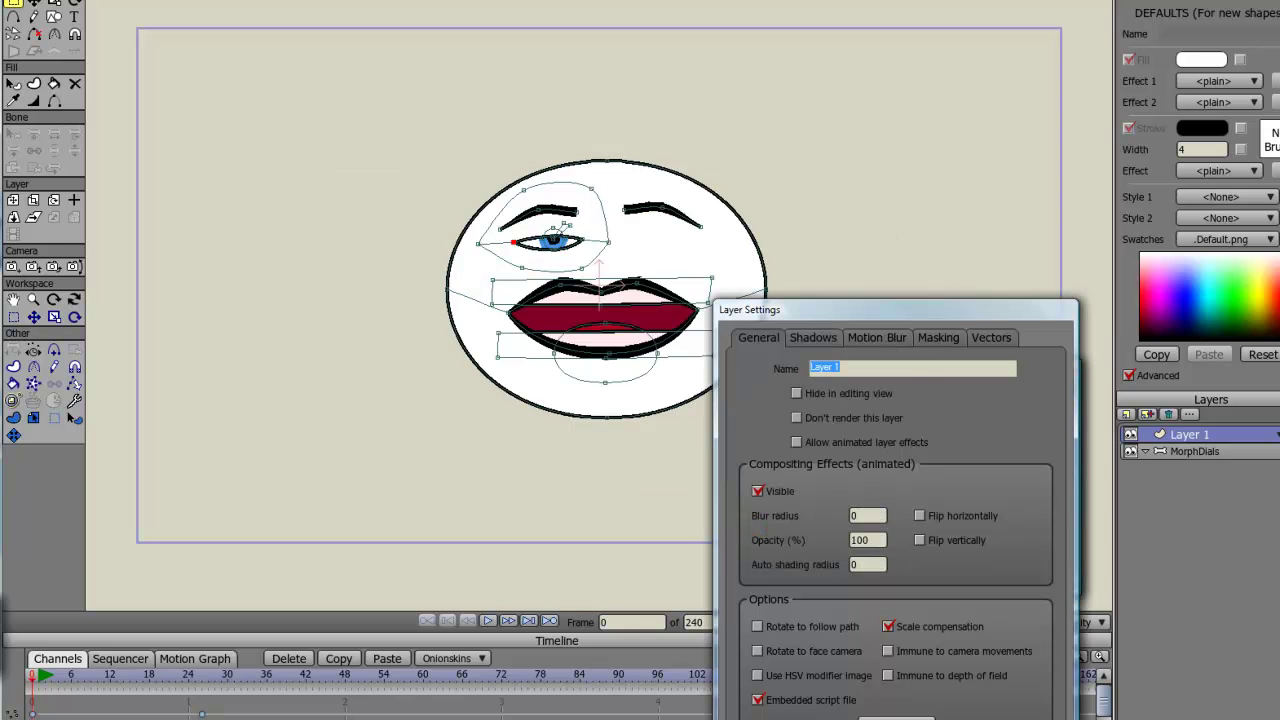
key(Return)
click(1172, 456)
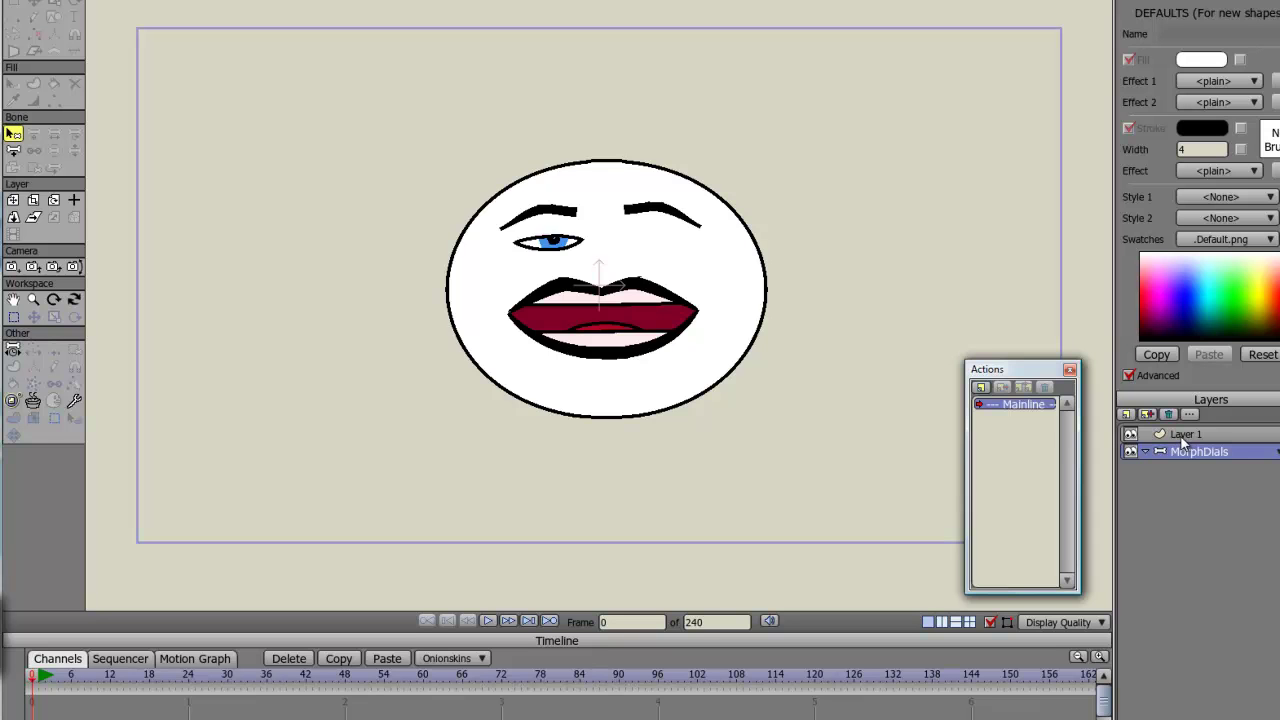
On Layer 1, create a new action named mouthClose
click(1183, 438)
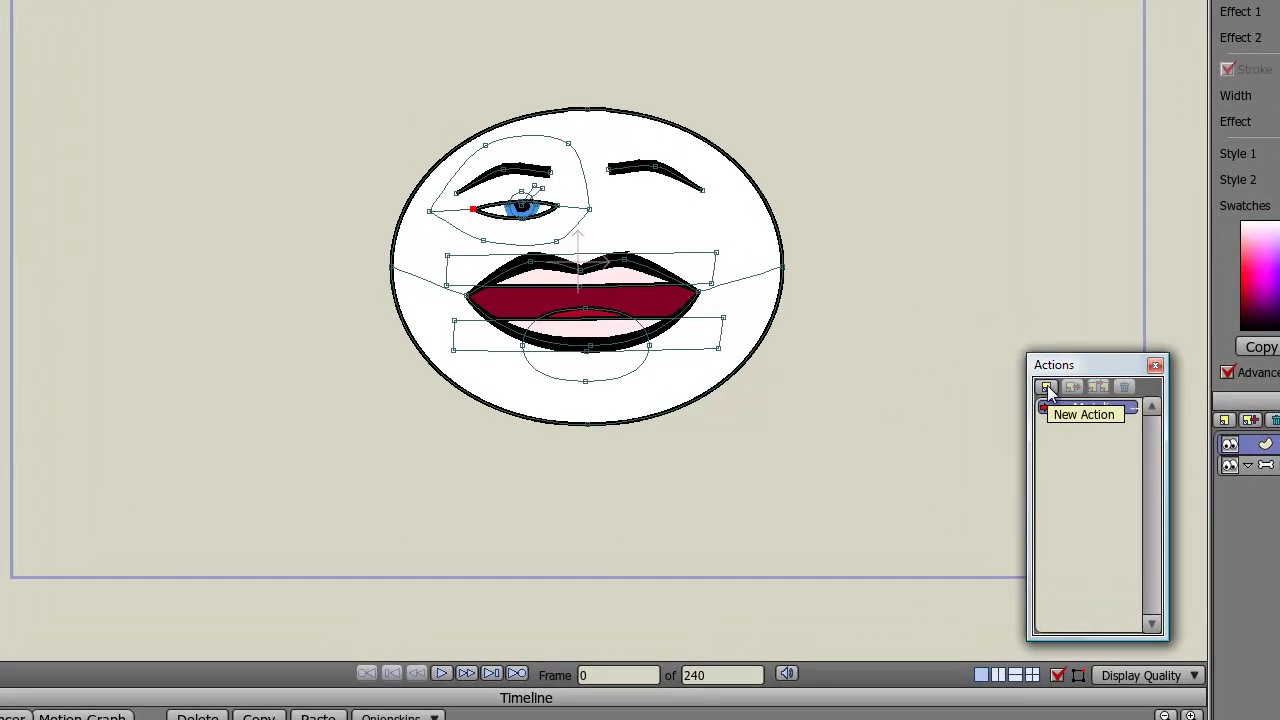
click(981, 388)
text(mouthClose)
key(Return)
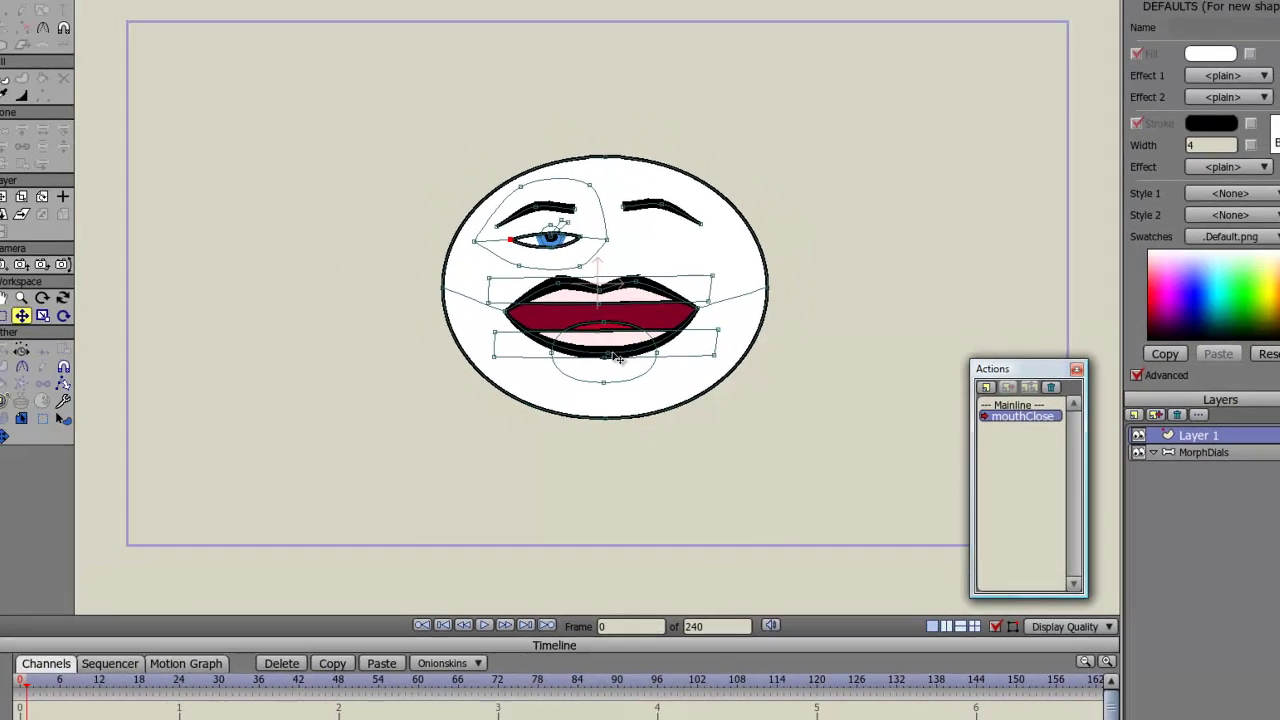
Select the lower lip and jaw points and raise them to close the mouth
click(608, 352)
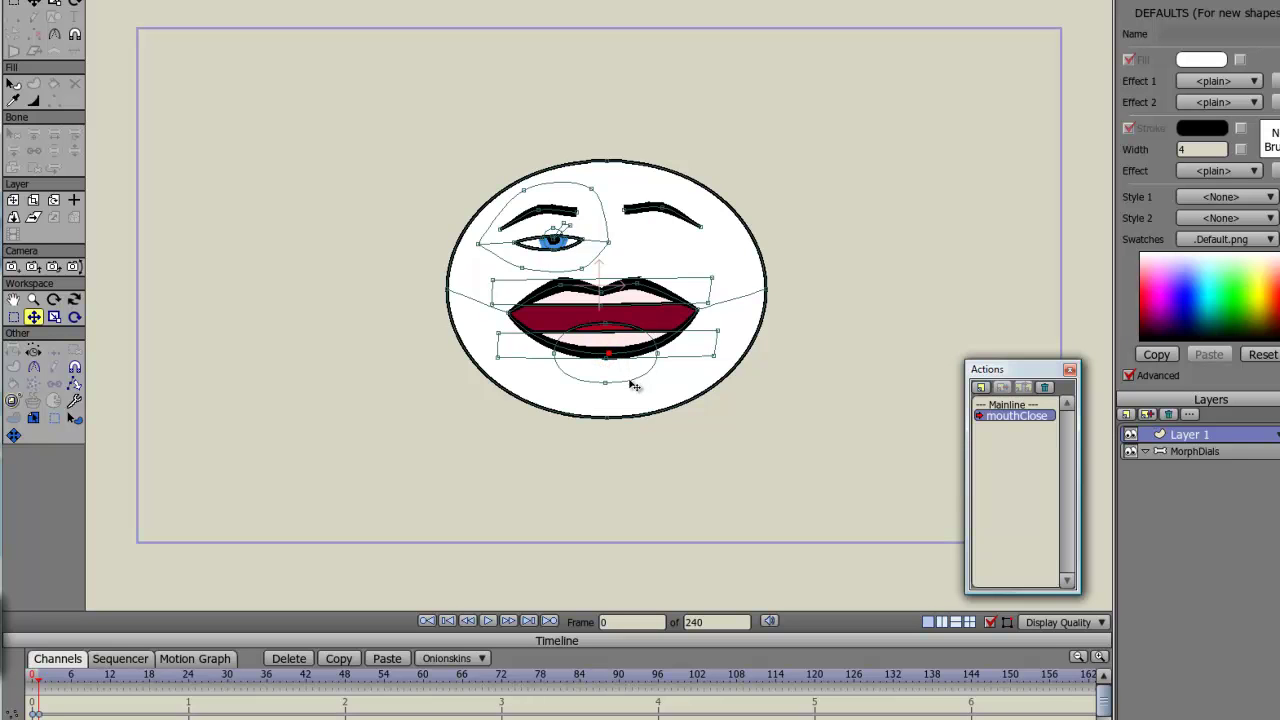
double_click(630, 378)
click(688, 361)
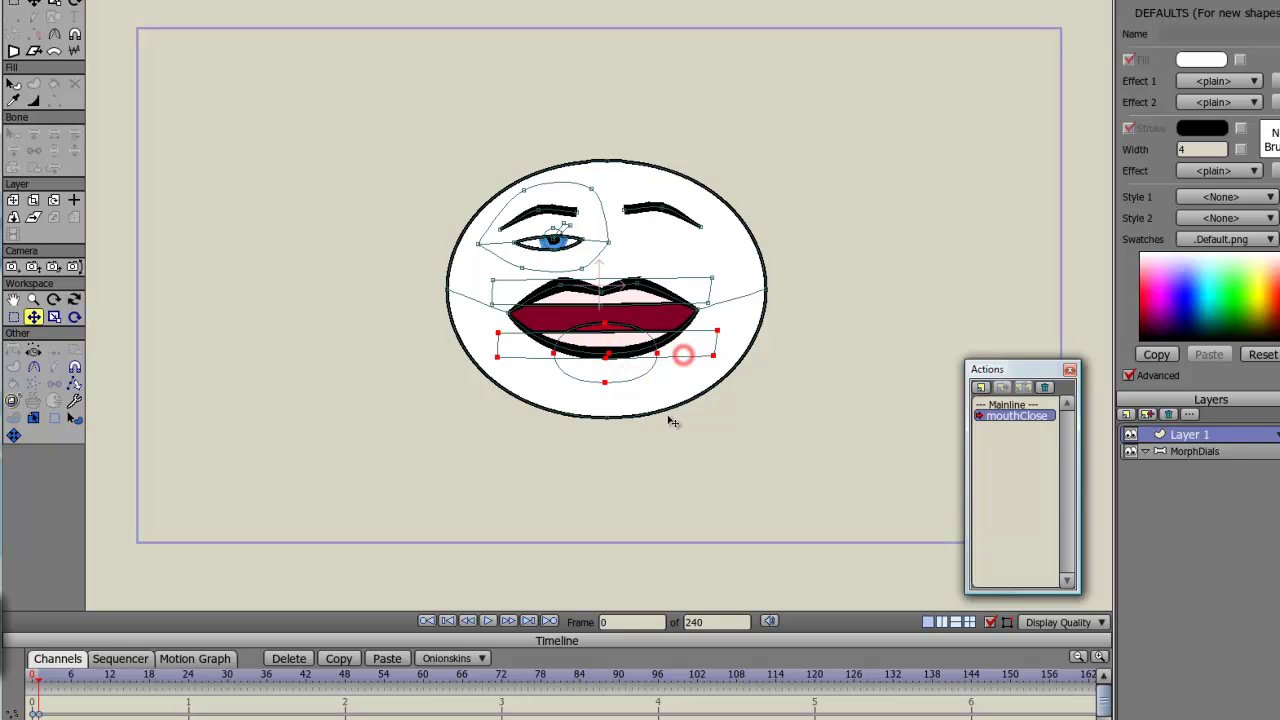
click(607, 421)
drag(770, 466, 774, 437)
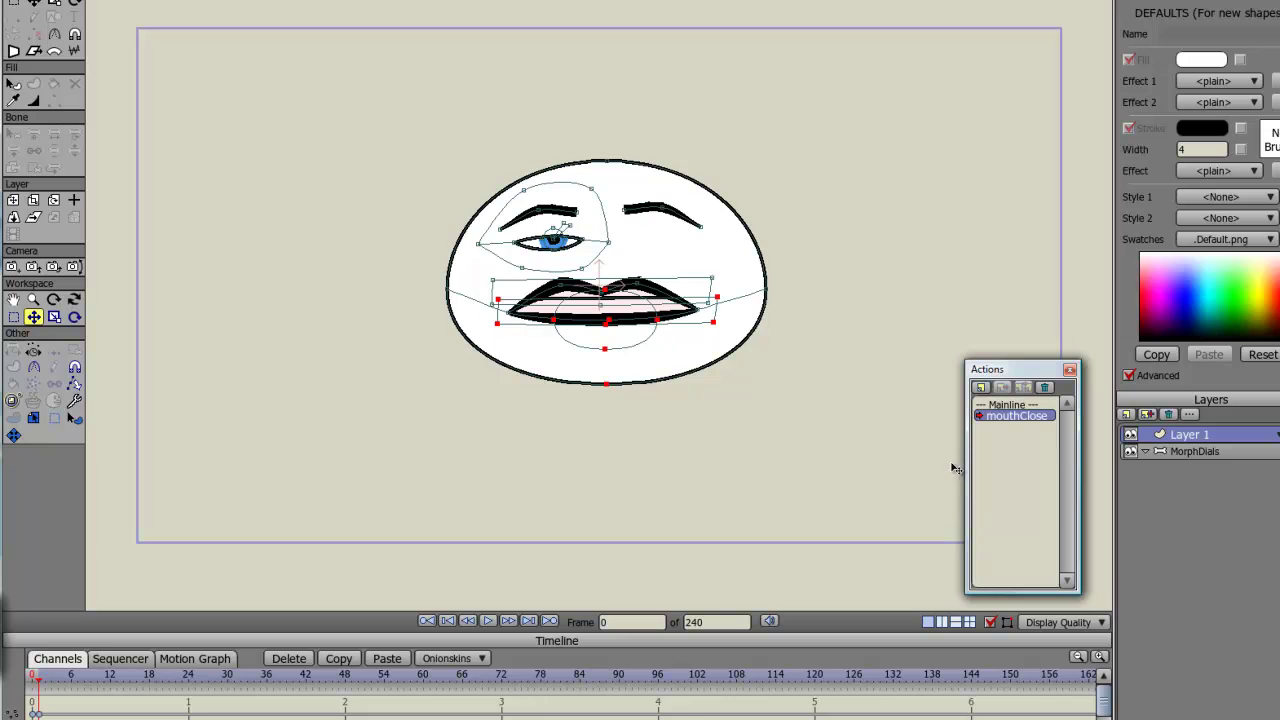
Create a new action named pupilMove
click(981, 387)
text(pupilMove)
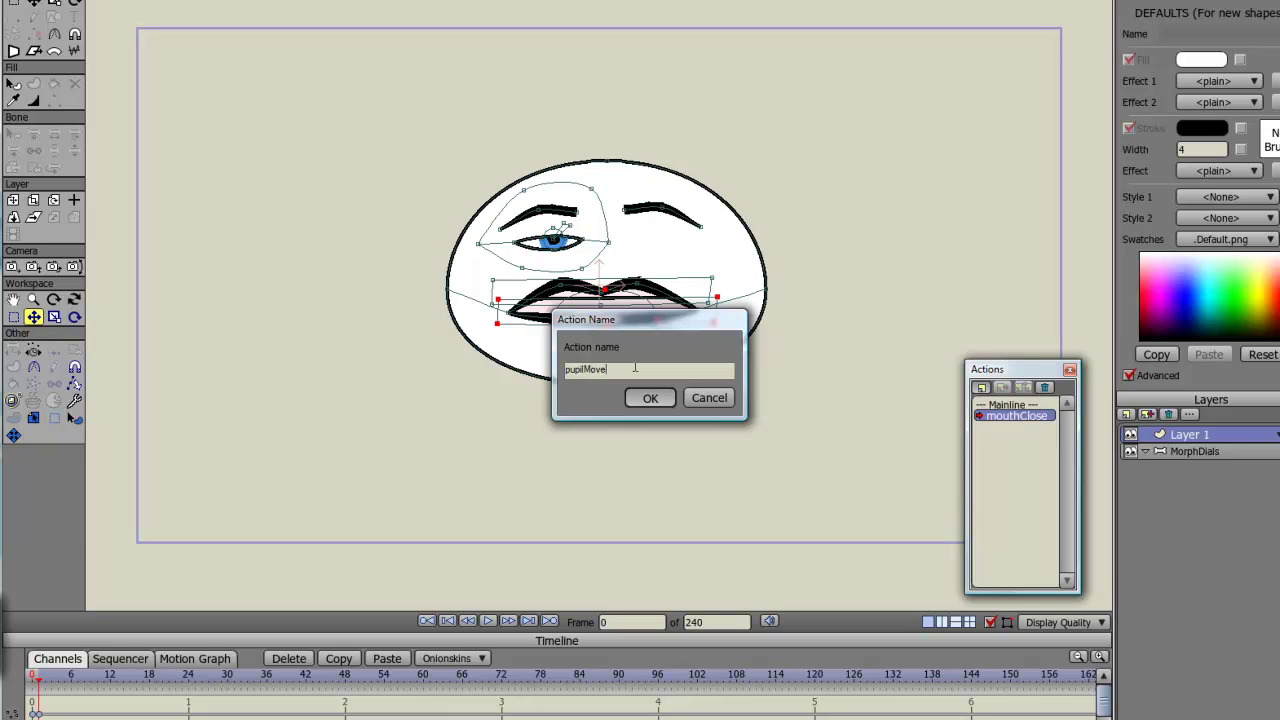
key(Return)
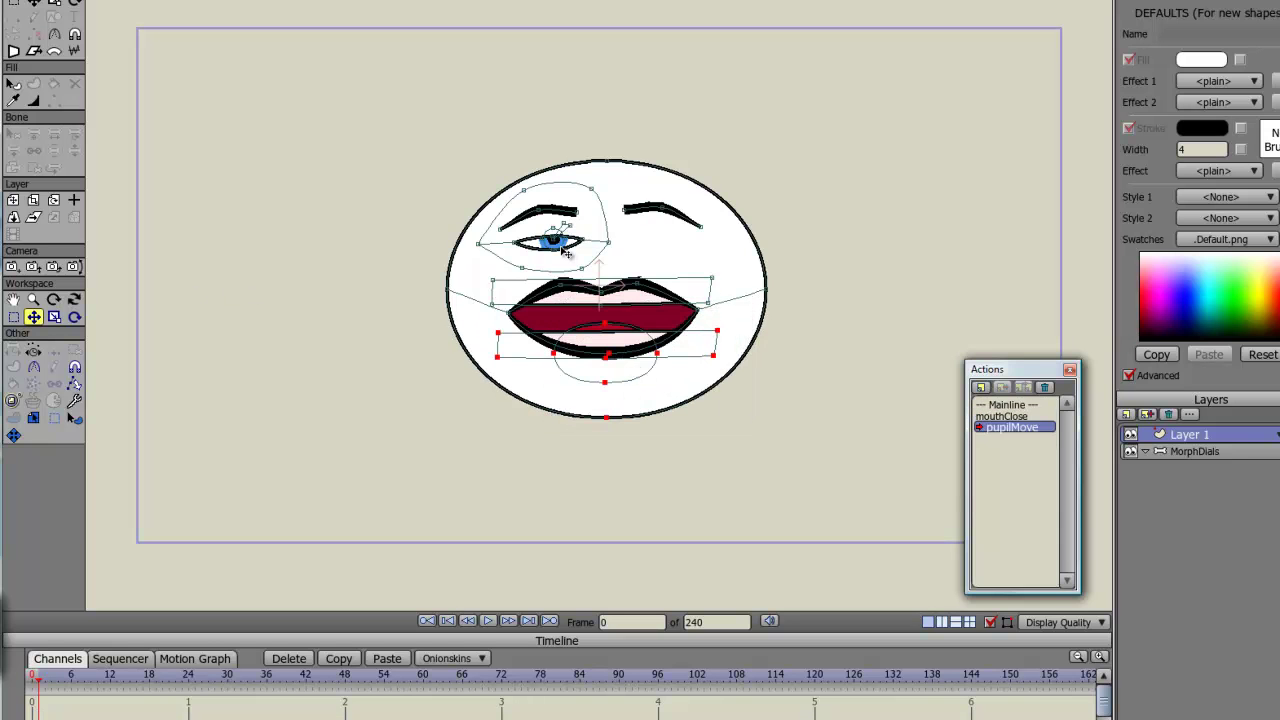
Shift the pupil points left inside the eye
click(369, 234)
drag(552, 243, 533, 217)
scroll(533, 217, up, 4)
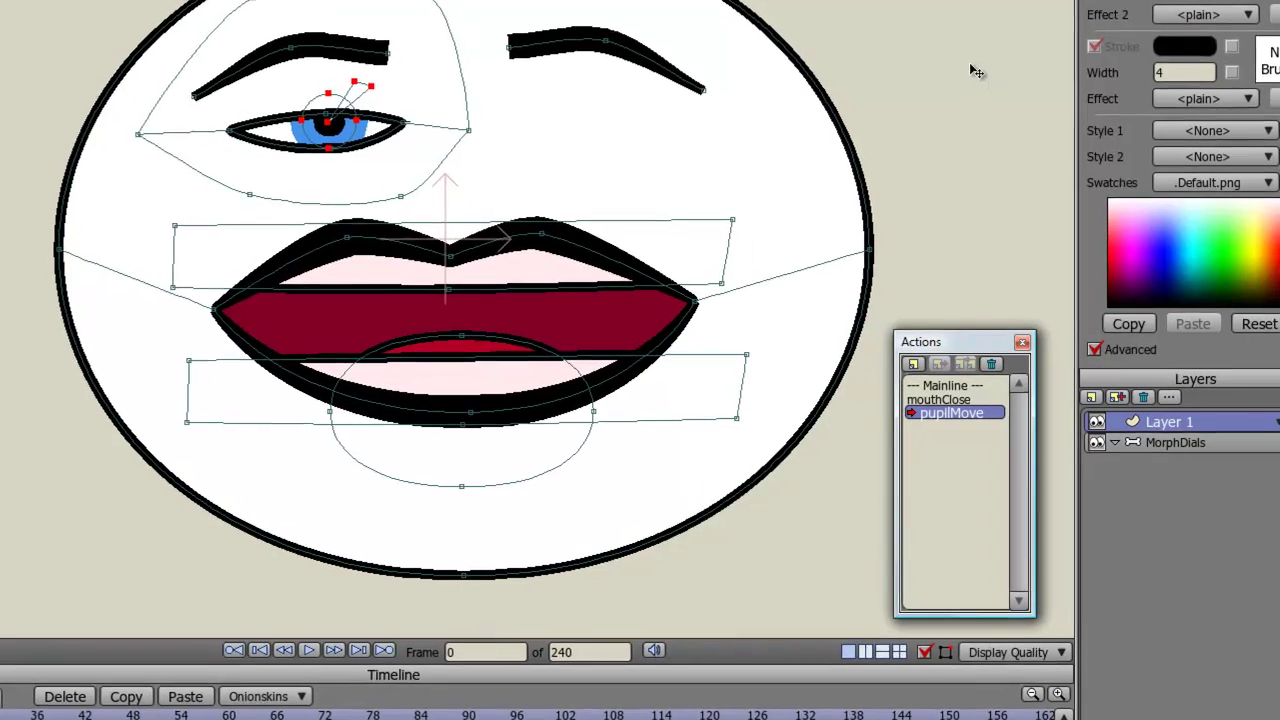
click(1029, 146)
drag(966, 68, 913, 72)
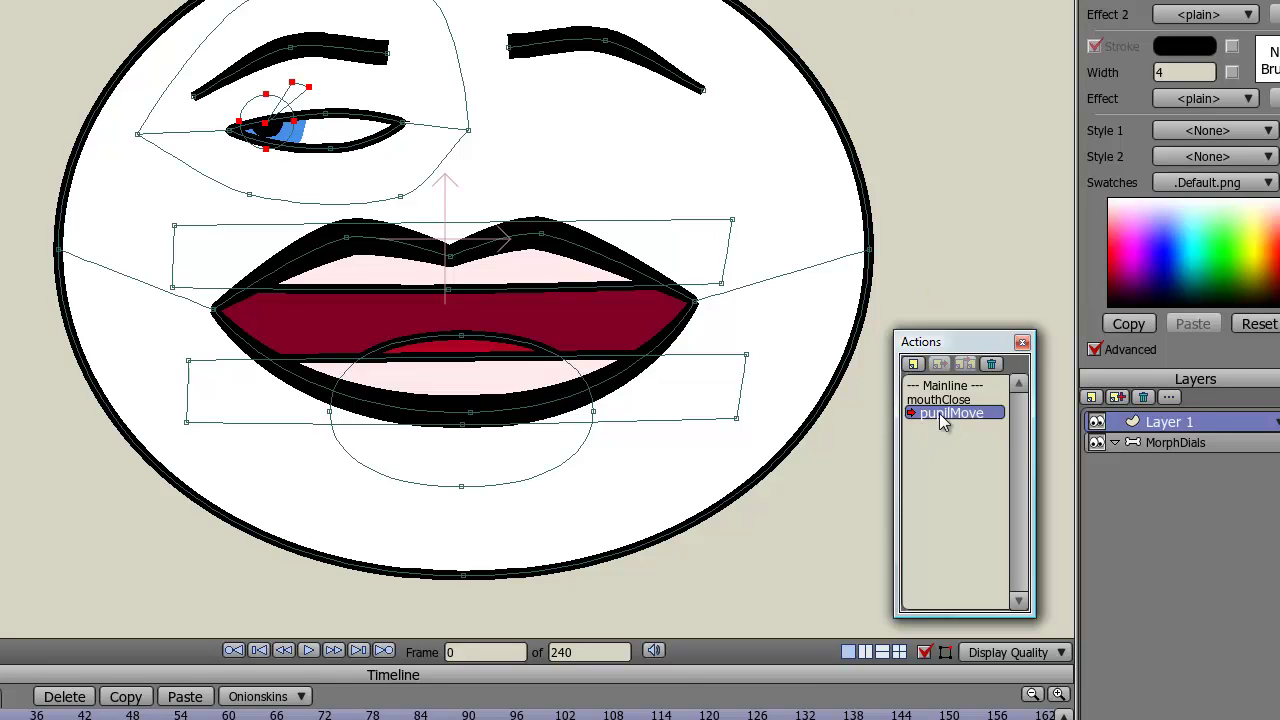
Create a blink action and pull the upper eyelid down to close the eye
click(913, 364)
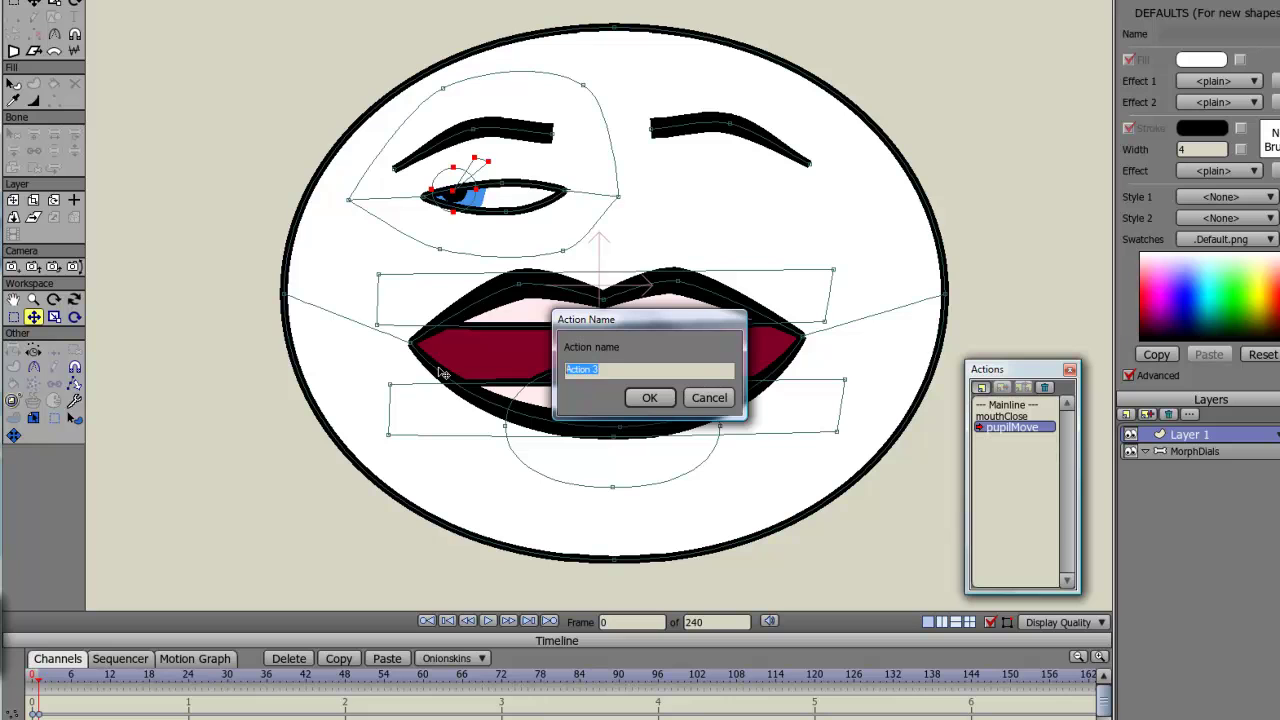
text(blink)
key(Return)
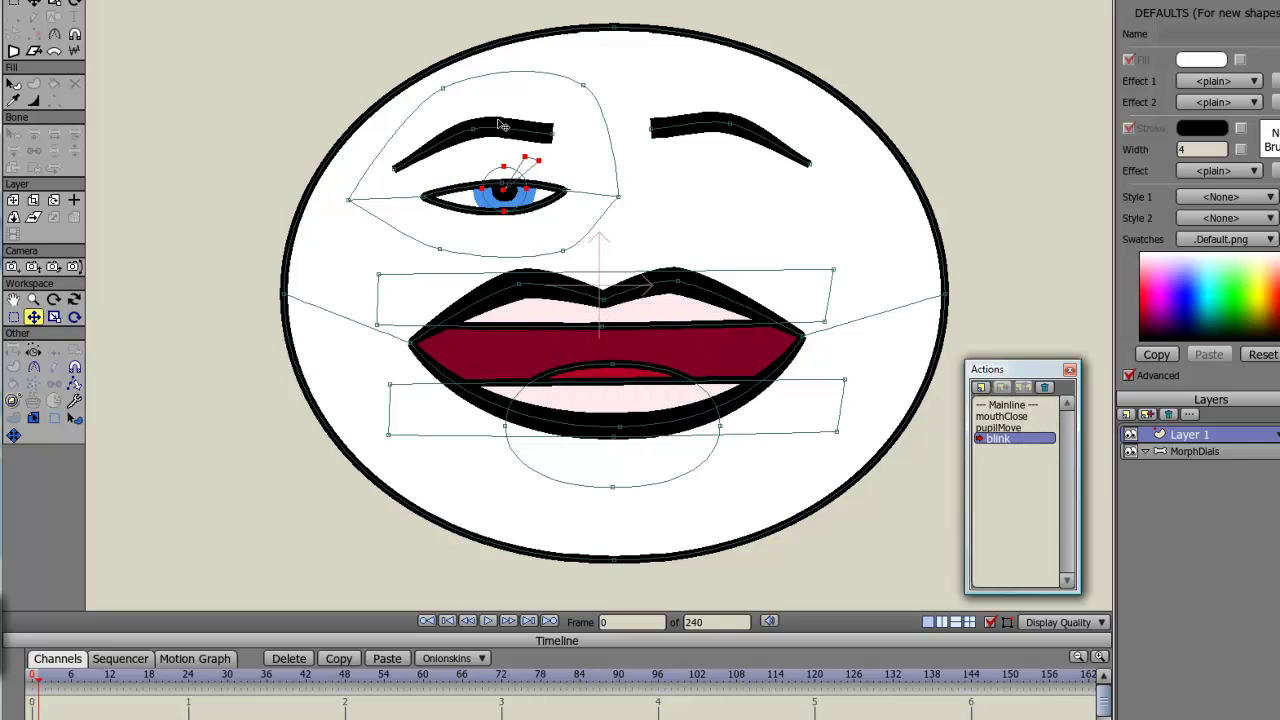
click(279, 87)
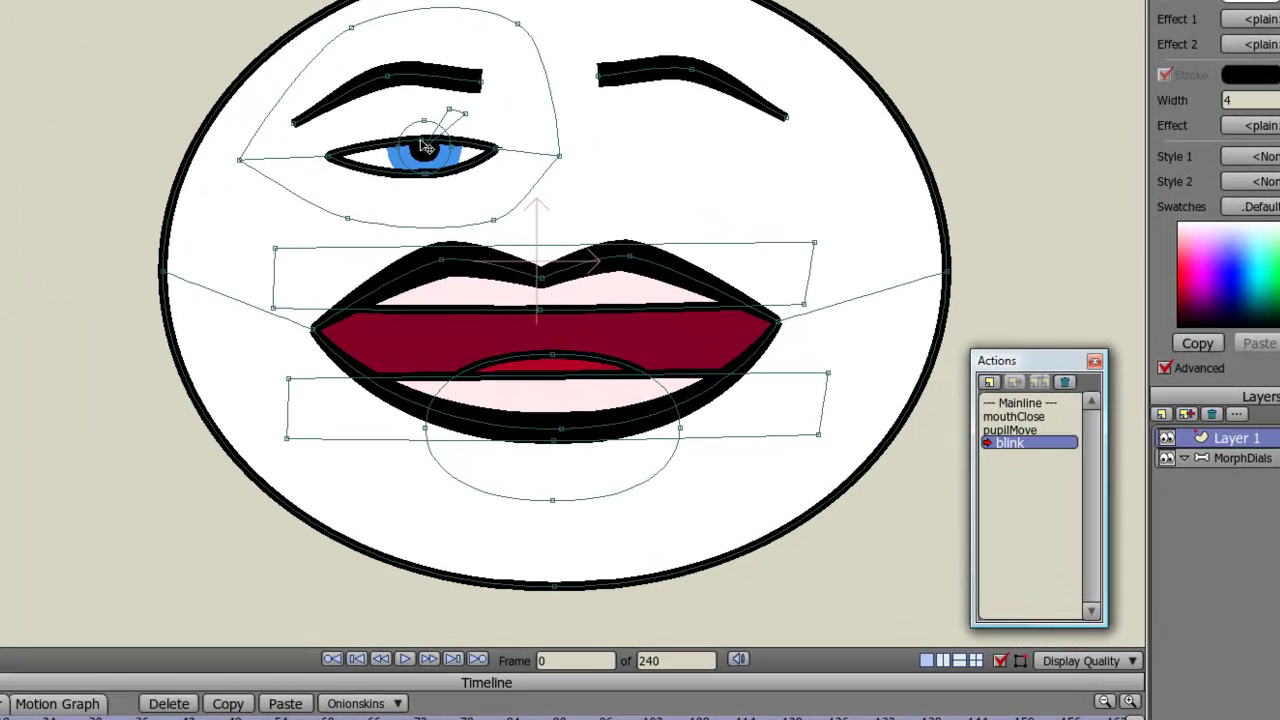
click(502, 182)
drag(405, 133, 408, 164)
Lower and reshape the eyebrow curve above the closed eye
double_click(430, 135)
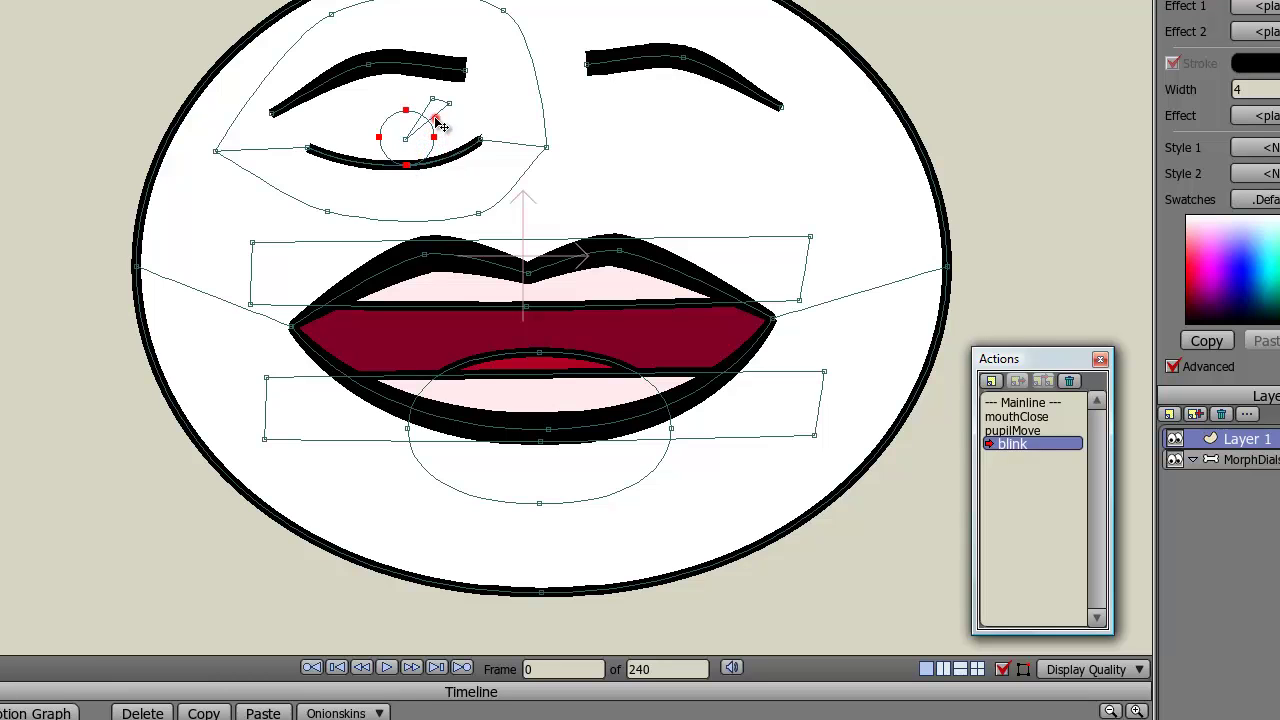
click(77, 72)
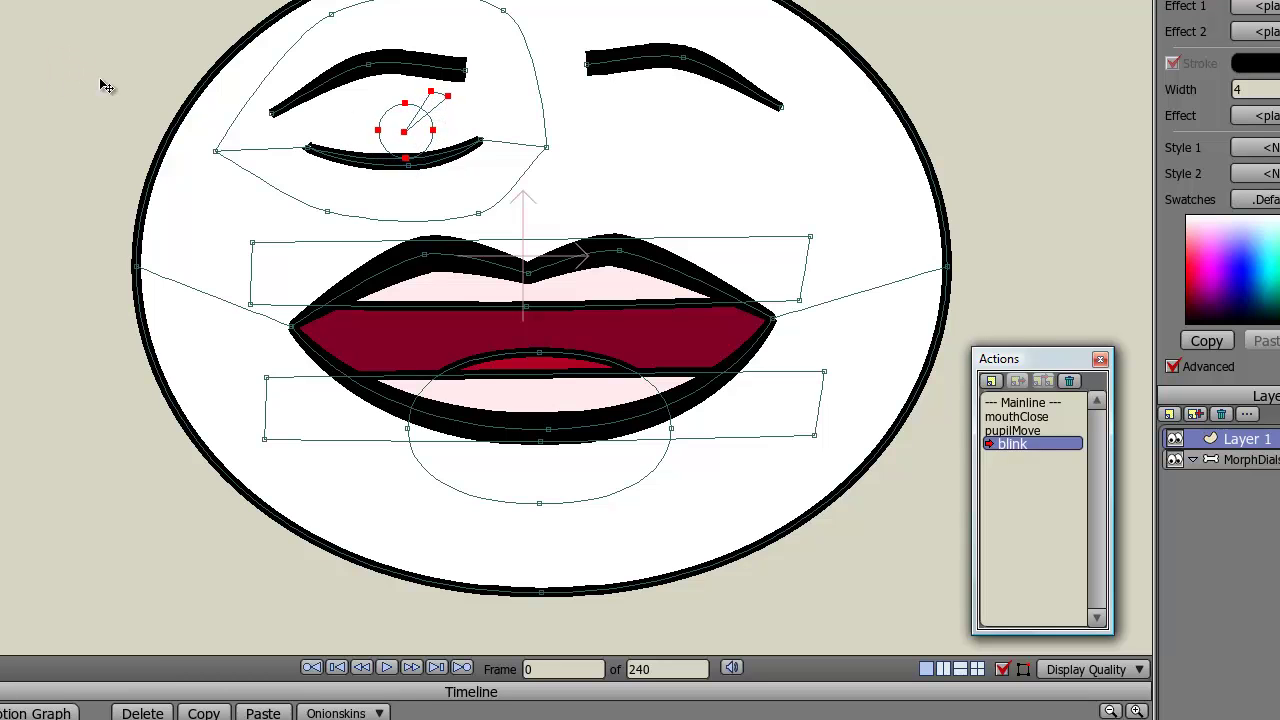
click(83, 64)
double_click(400, 164)
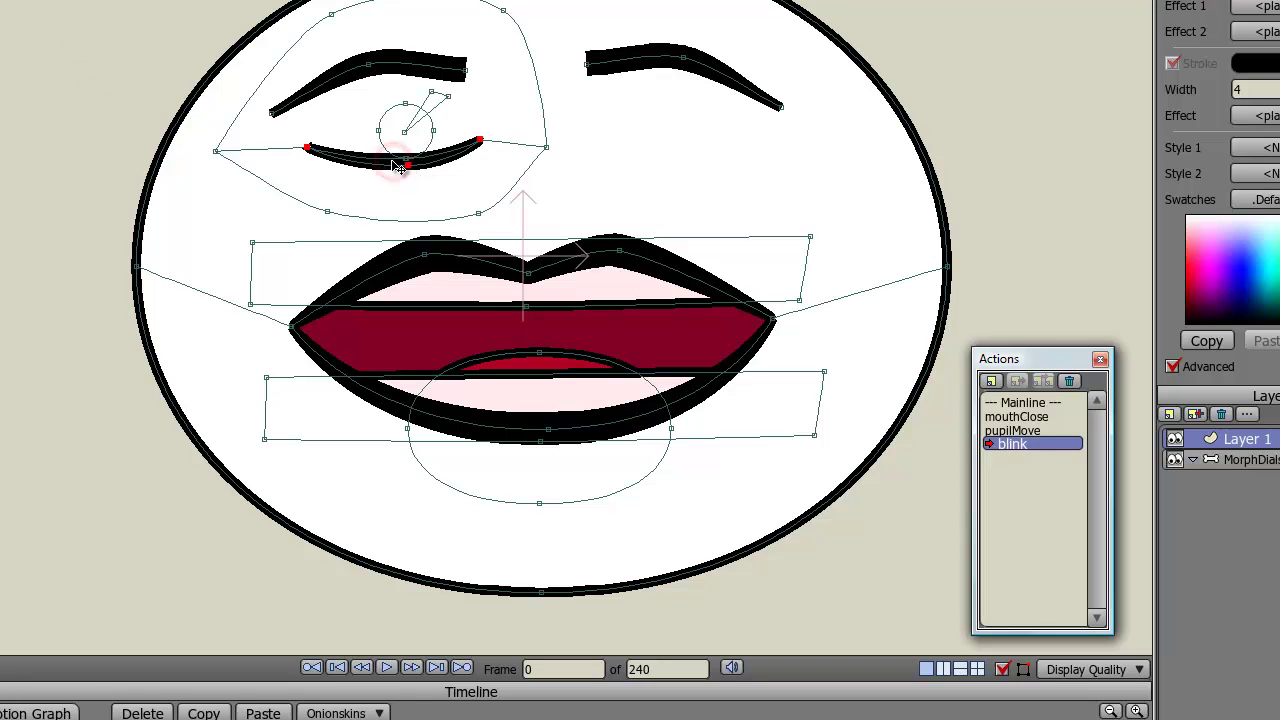
click(166, 109)
double_click(366, 67)
drag(465, 66, 471, 84)
drag(370, 84, 375, 80)
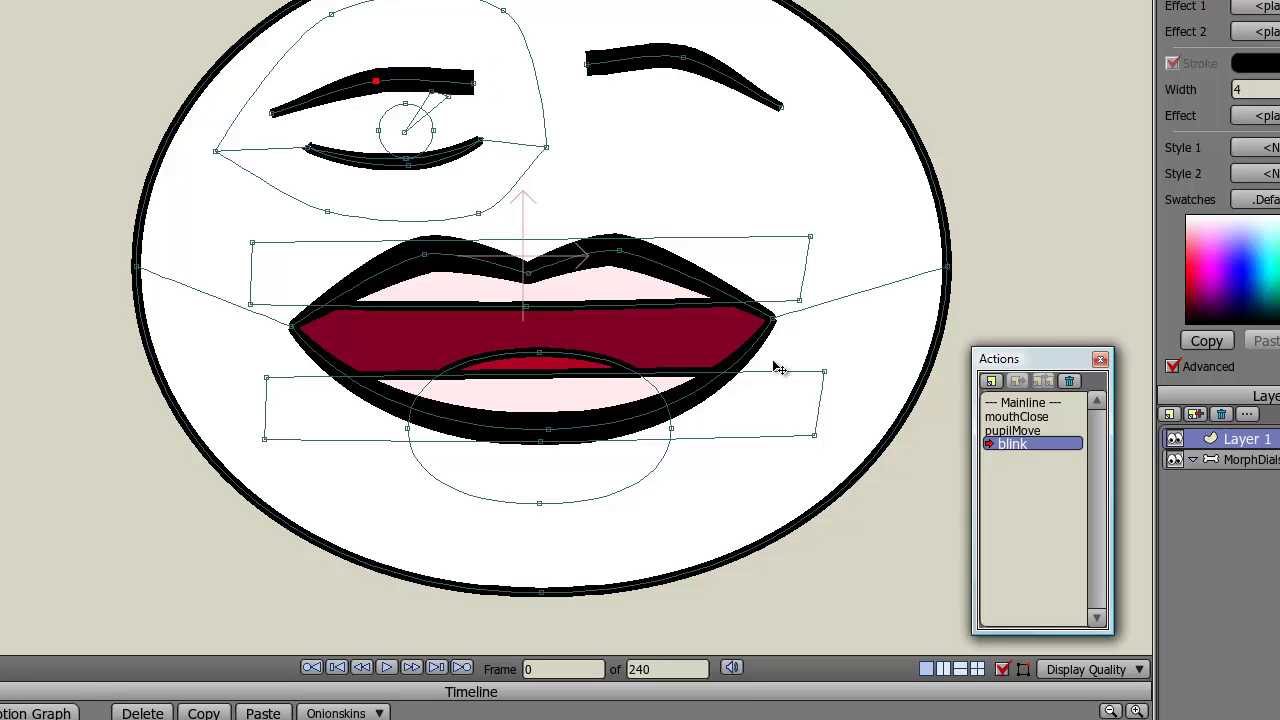
Create a jawMove action and shift the jaw and lower lip left
click(991, 381)
double_click(546, 365)
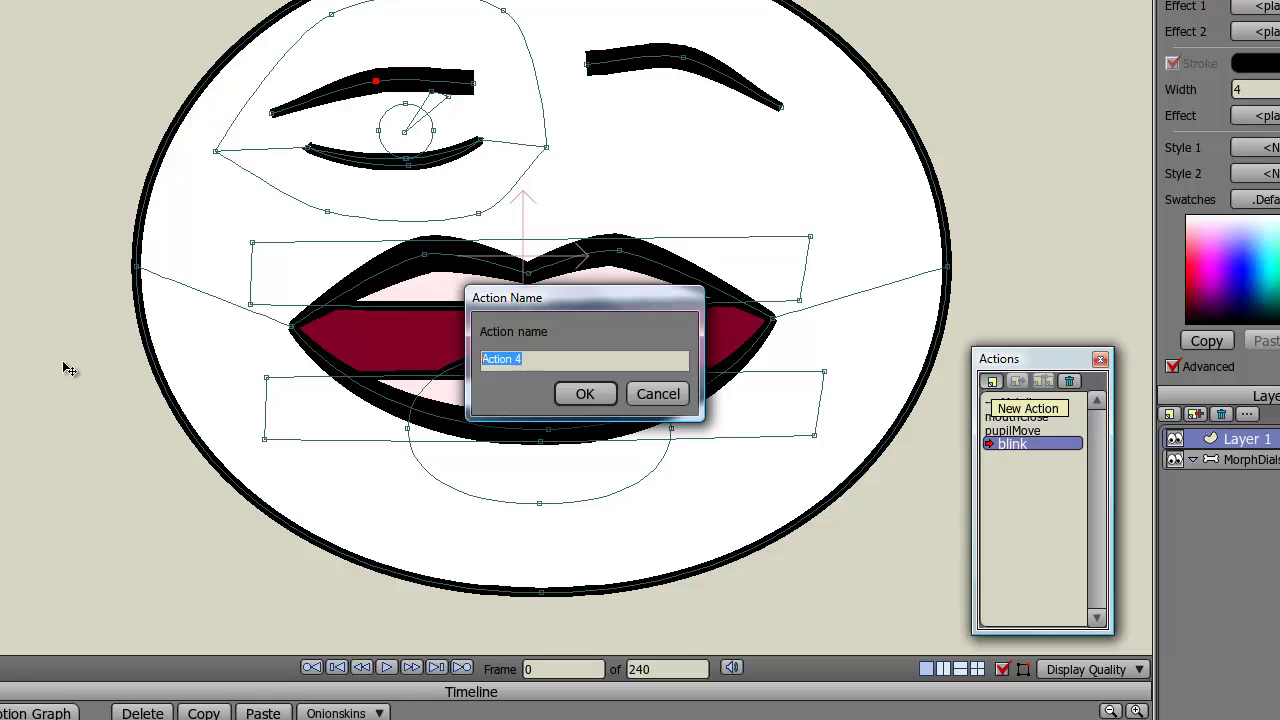
text(jawMove)
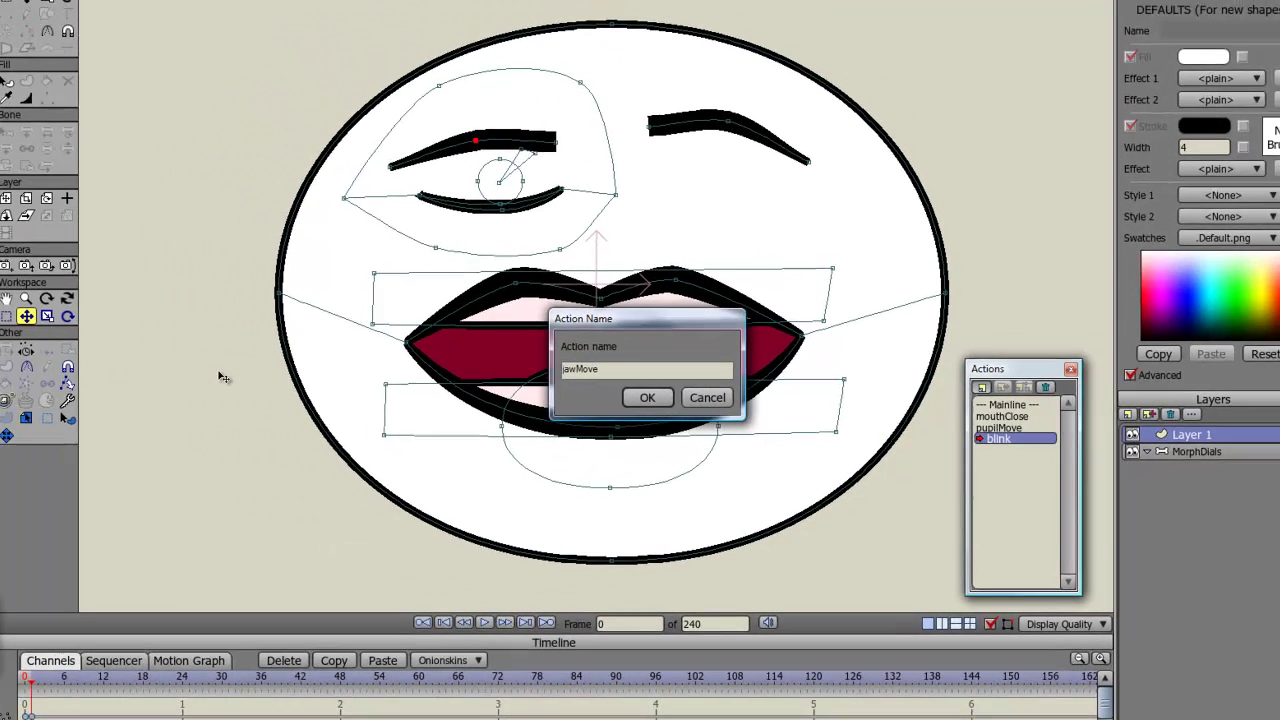
key(Return)
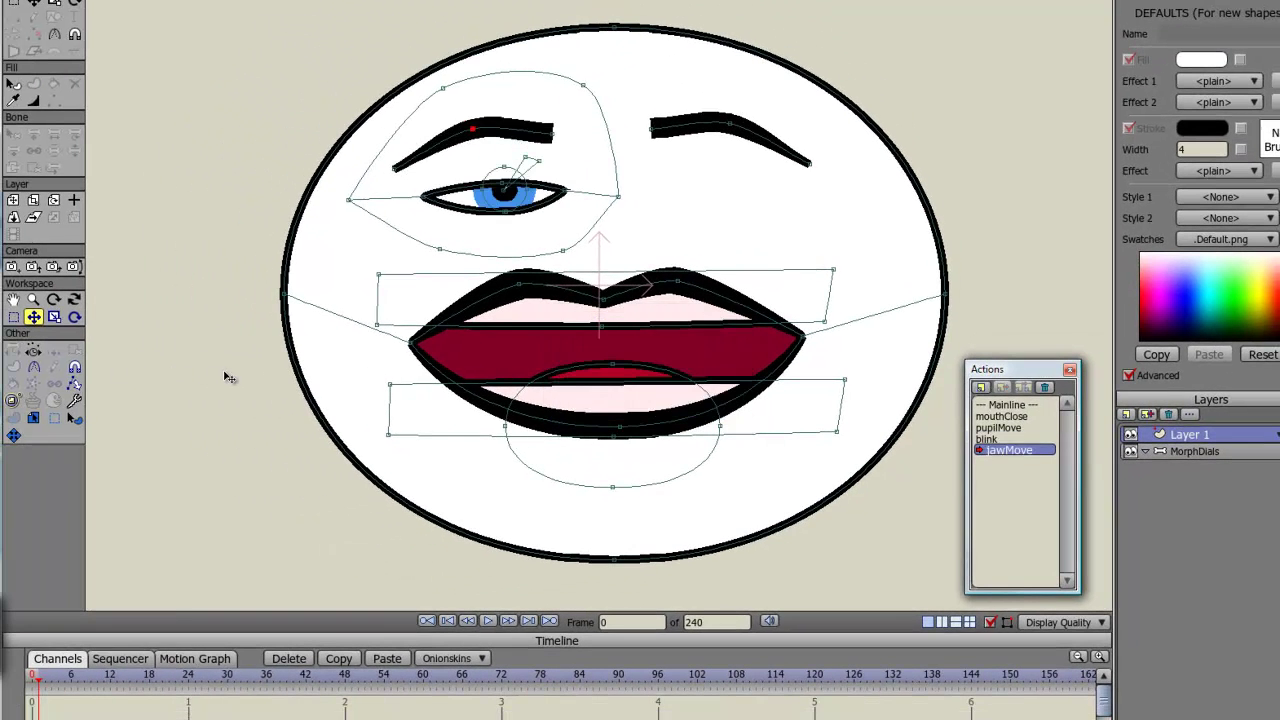
click(620, 430)
click(748, 438)
click(612, 487)
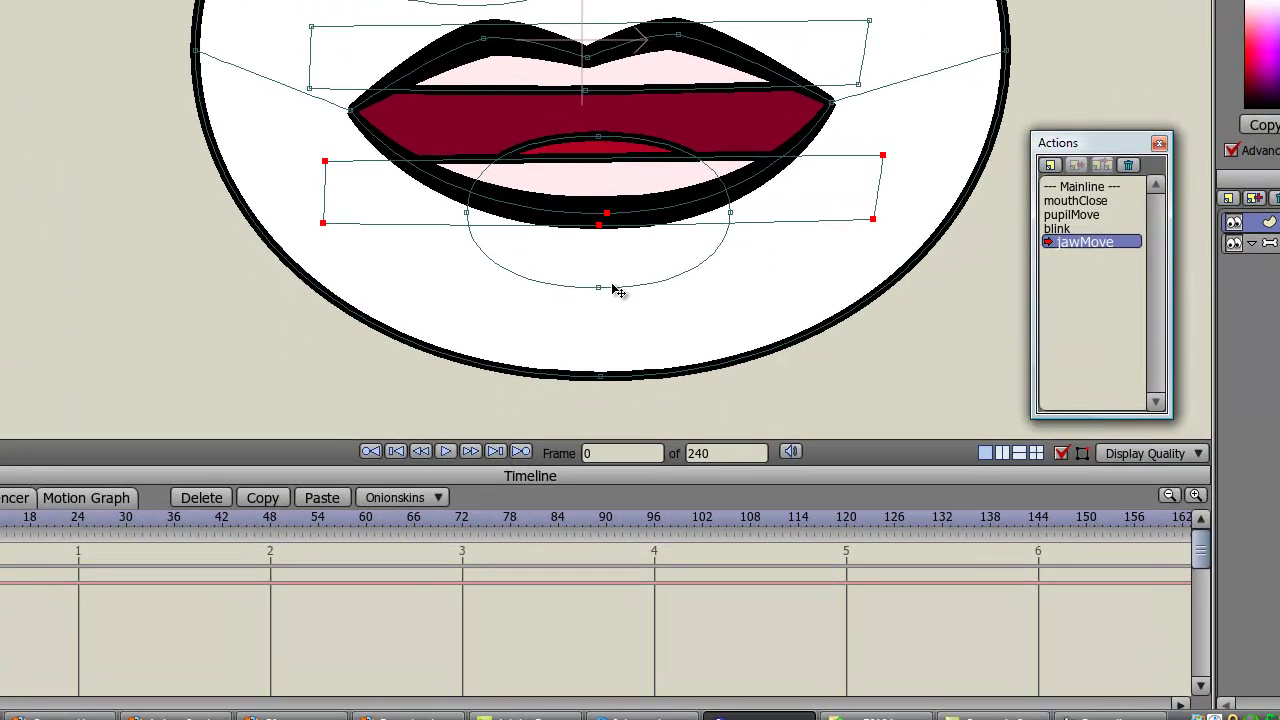
shift+click(600, 376)
drag(898, 379, 820, 380)
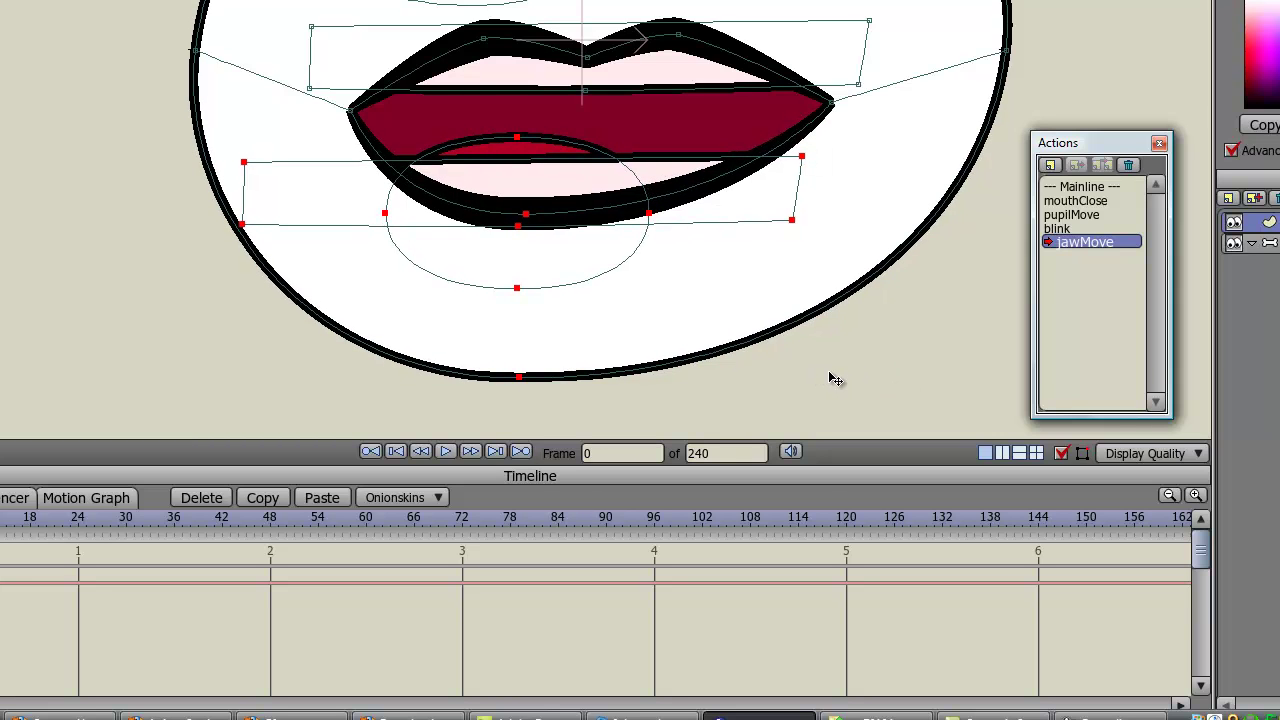
Narrow the jaw's box by moving its left corners right and right corners inward
click(830, 370)
click(242, 224)
shift+click(242, 163)
drag(246, 188, 346, 192)
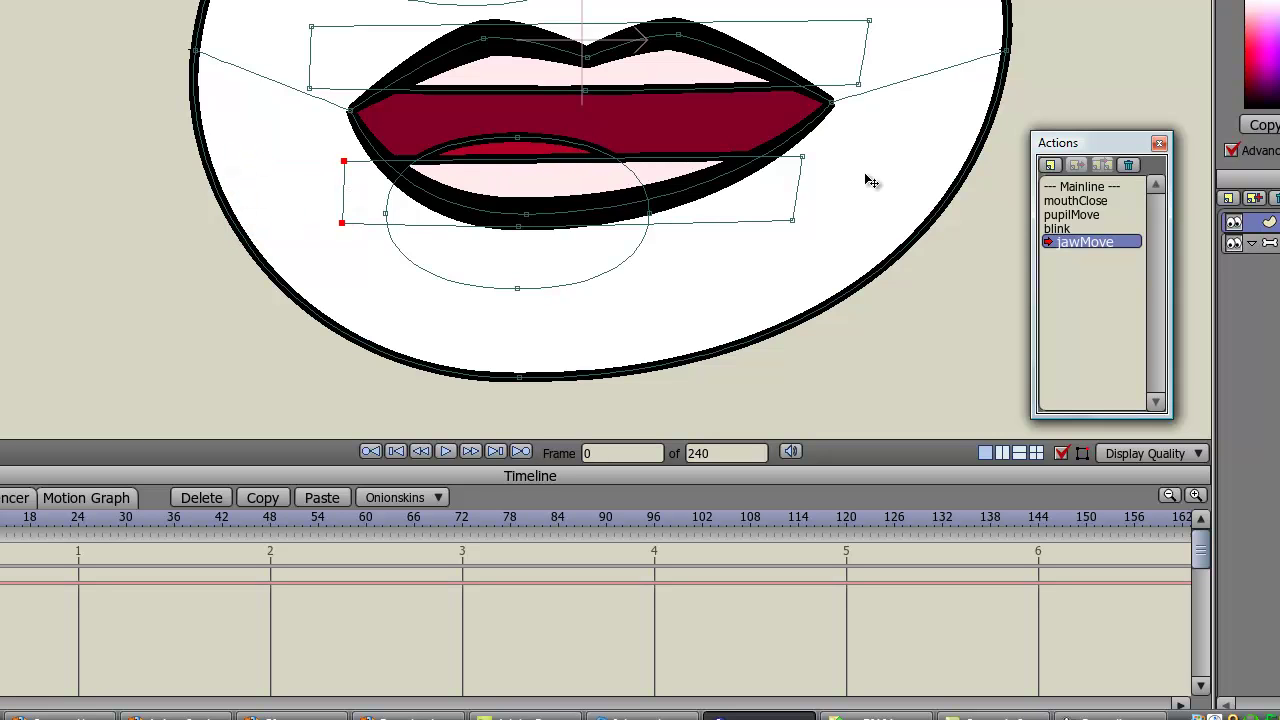
click(801, 156)
shift+click(792, 219)
drag(893, 181, 866, 182)
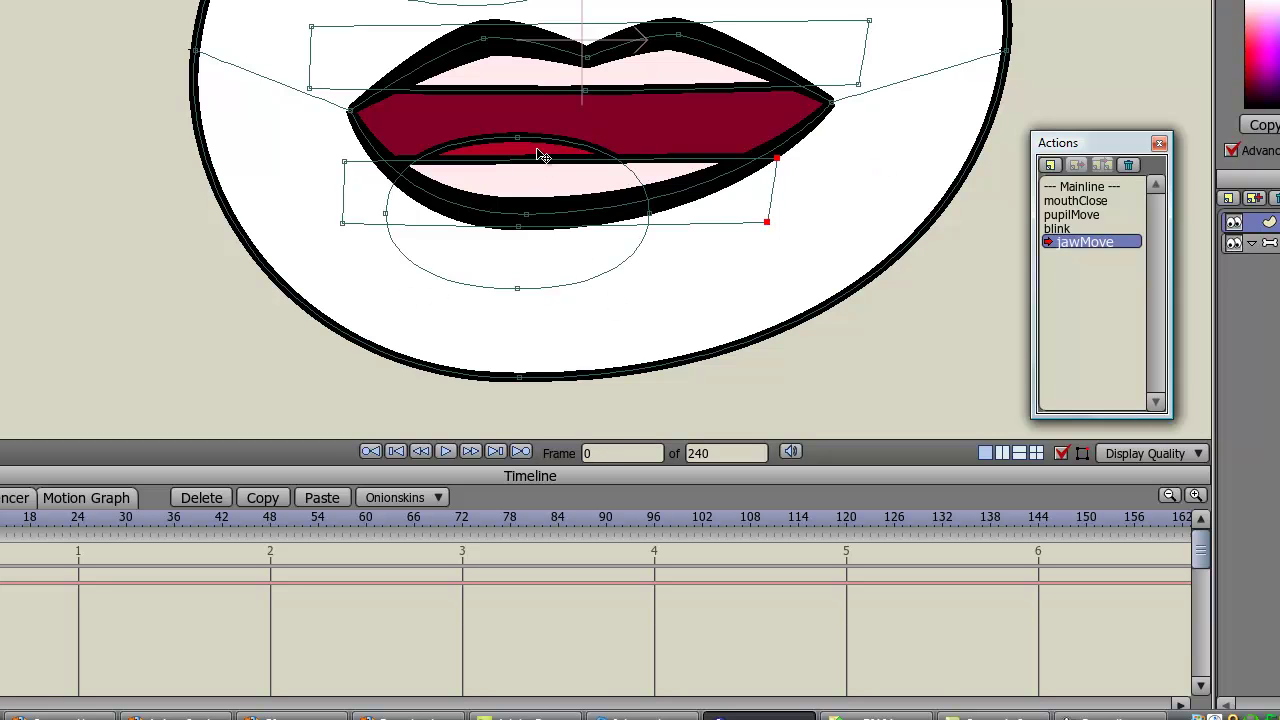
Nudge the inner lip points right, then return to Mainline
click(63, 94)
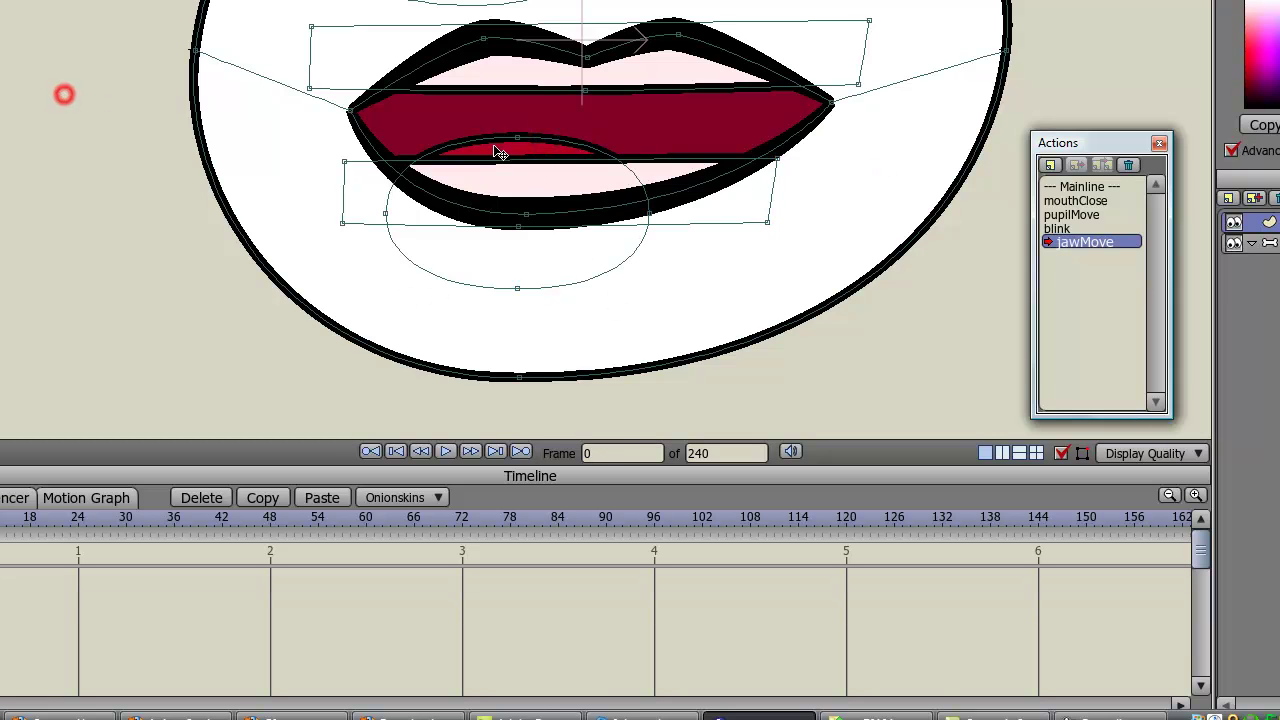
click(556, 140)
drag(559, 145, 580, 143)
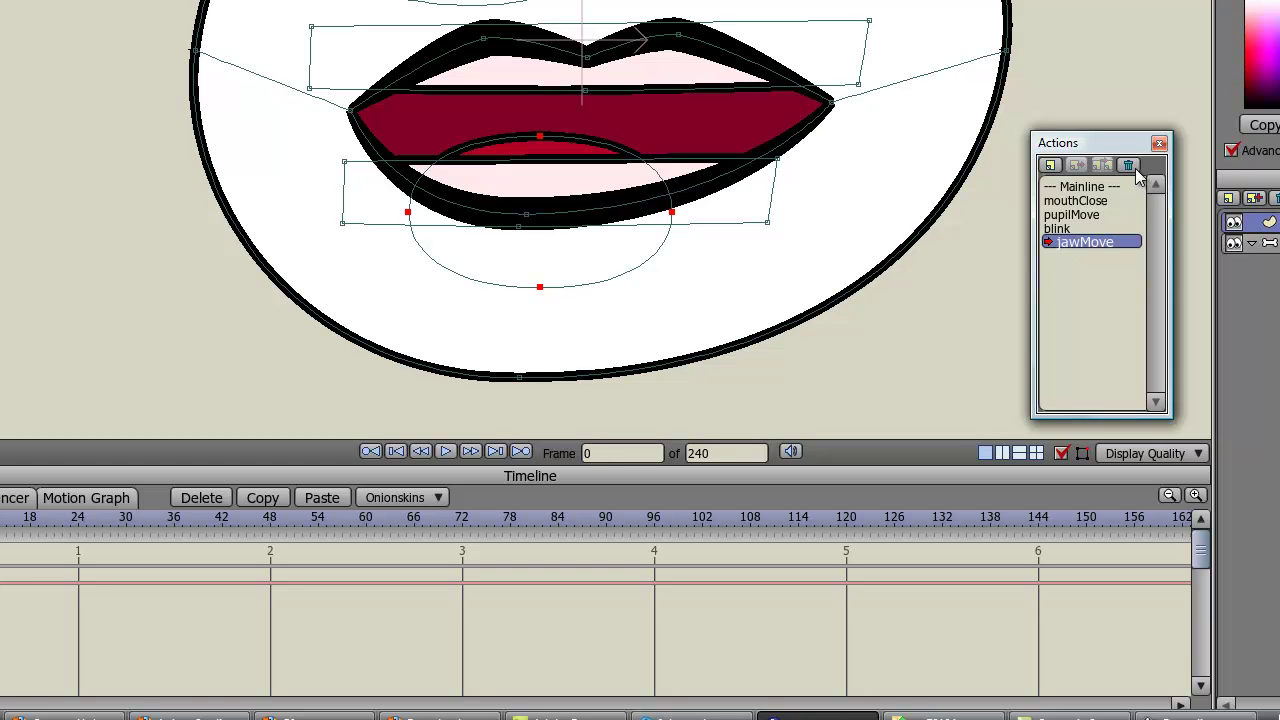
click(1078, 188)
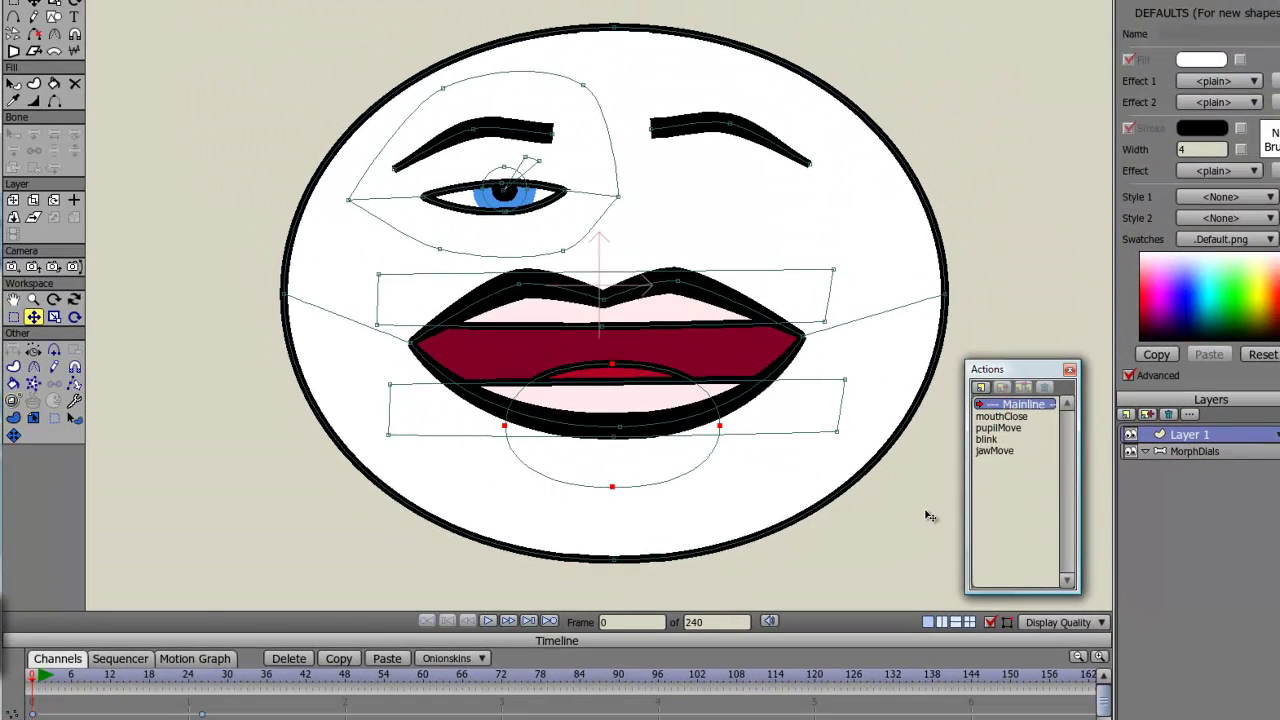
On MorphDials, draw a bone left of the face and name it mouthClose
scroll(927, 513, up, 3)
scroll(927, 513, down, 6)
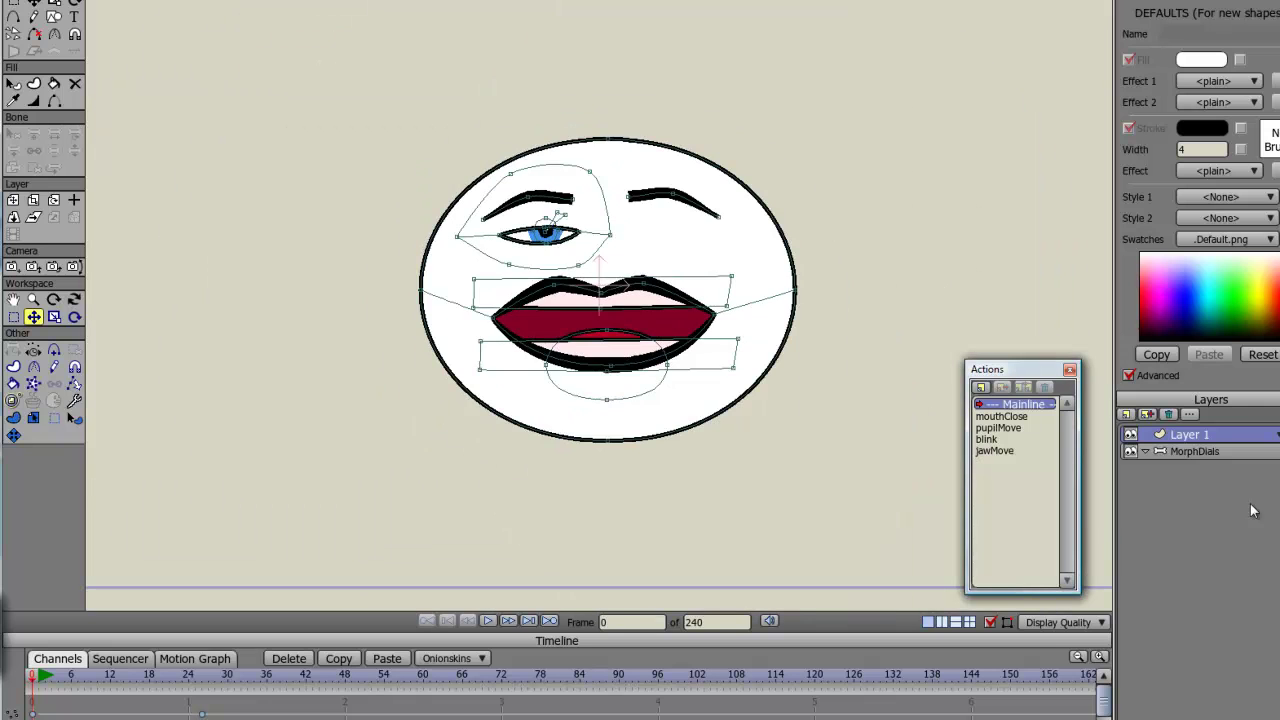
click(1212, 451)
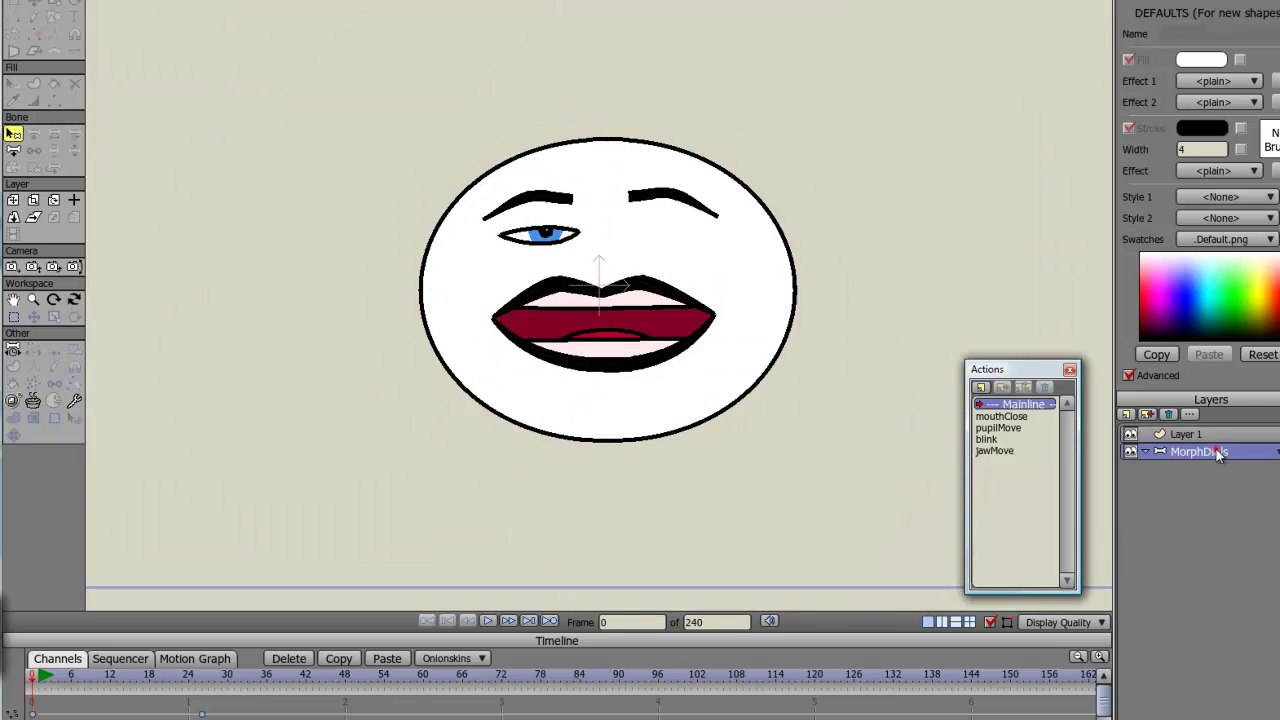
click(14, 150)
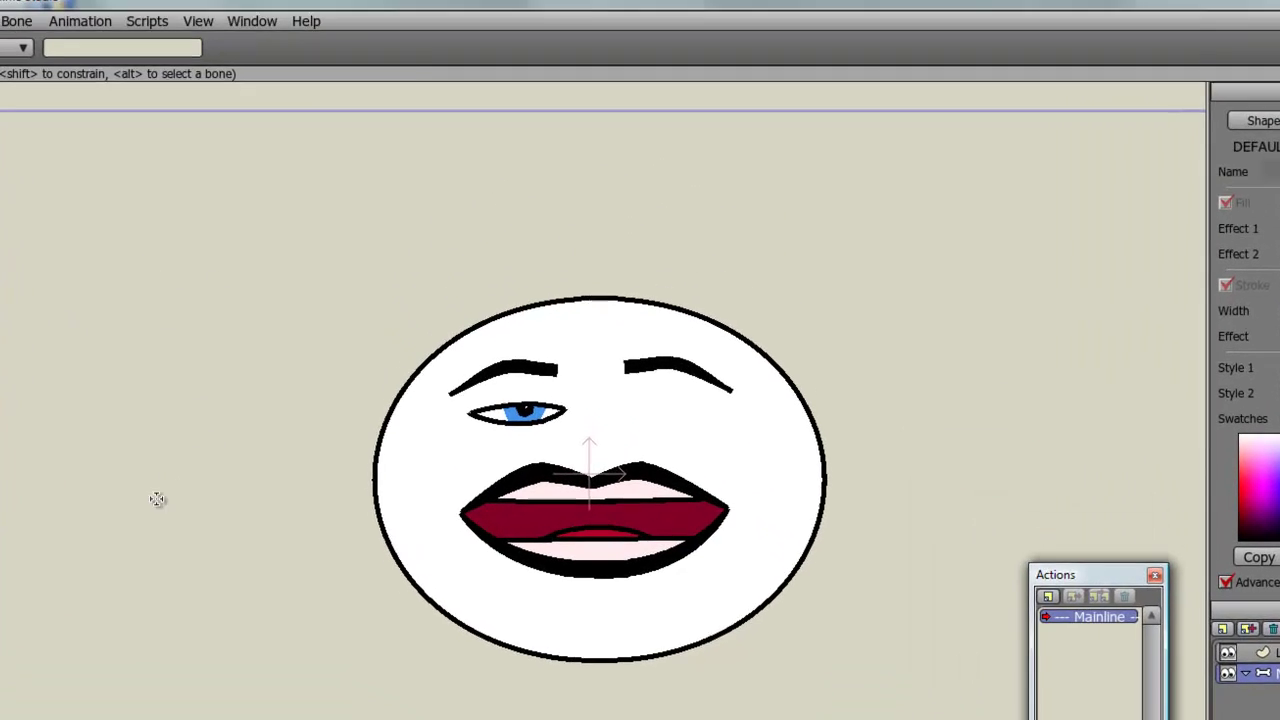
drag(228, 306, 228, 239)
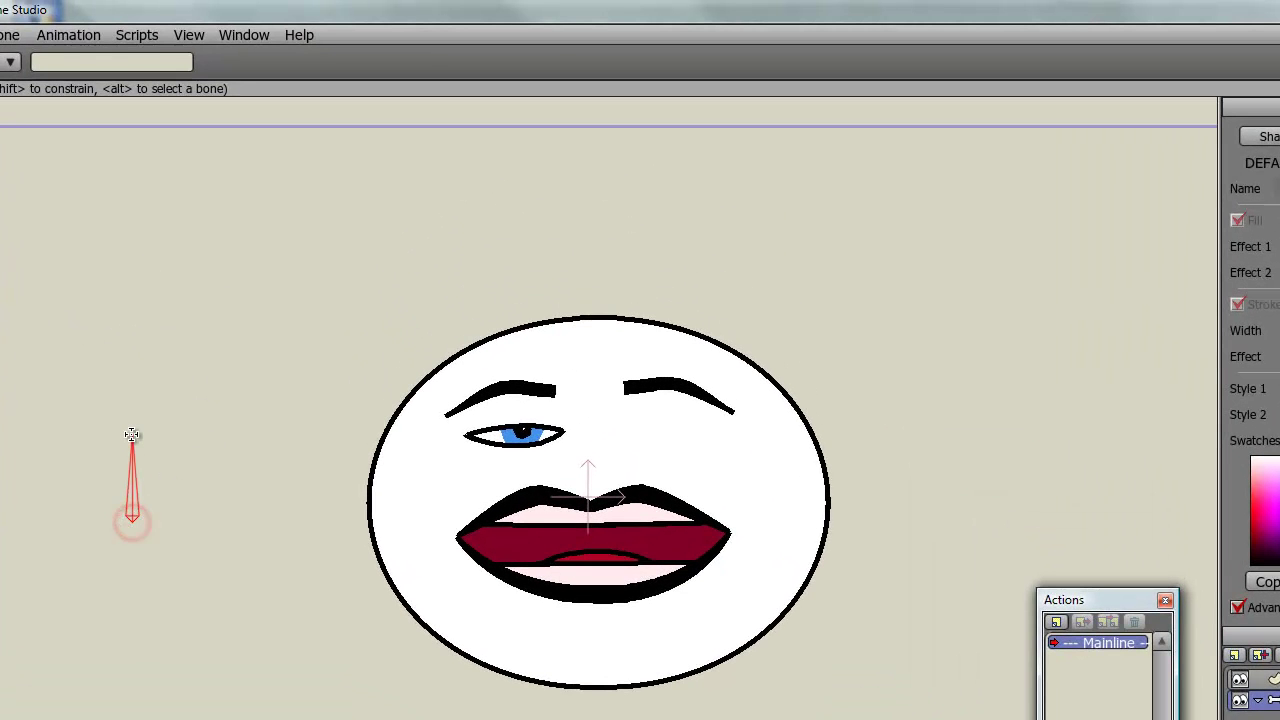
click(122, 62)
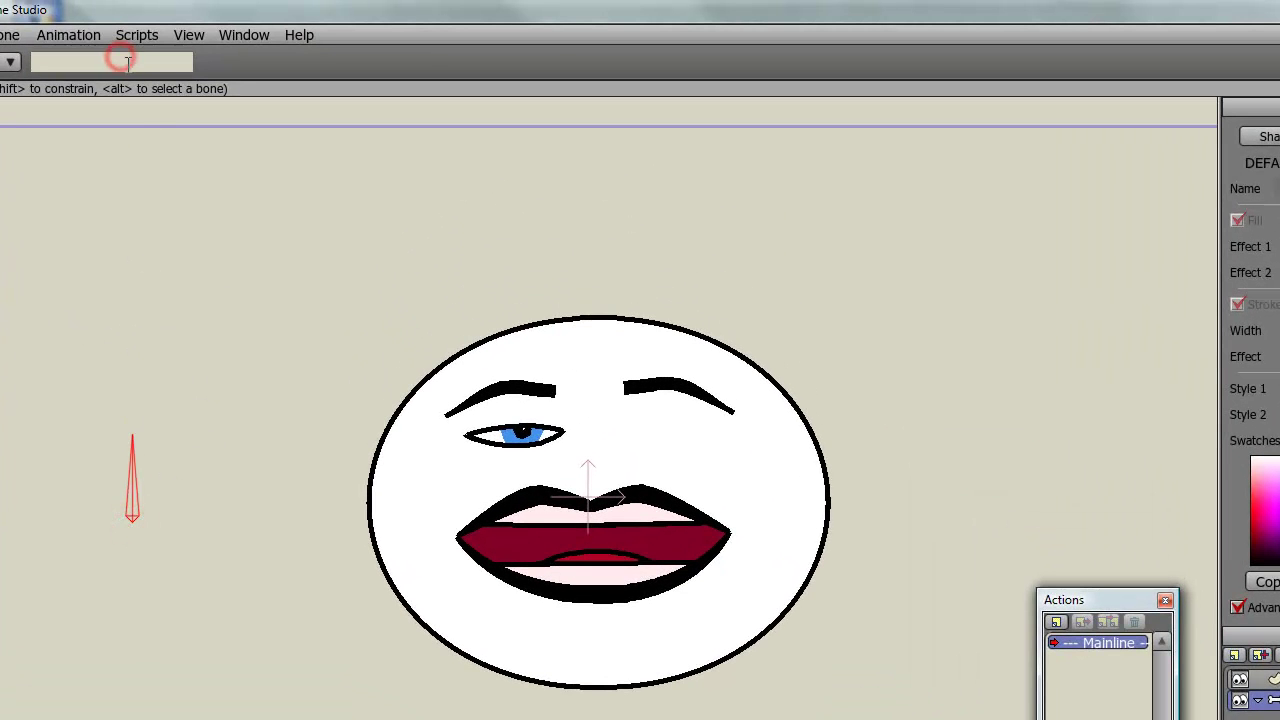
text(mouthClose)
key(Return)
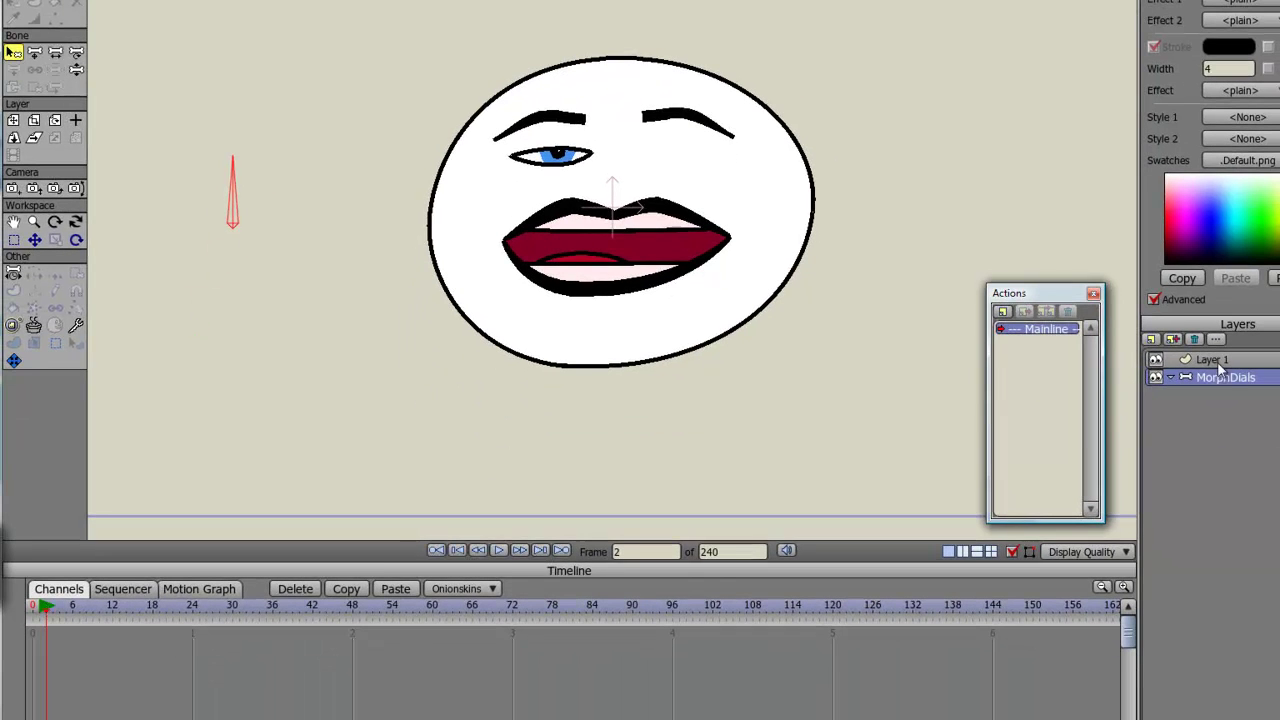
Rotate the mouthClose bone to check that it reshapes the mouth
click(1213, 359)
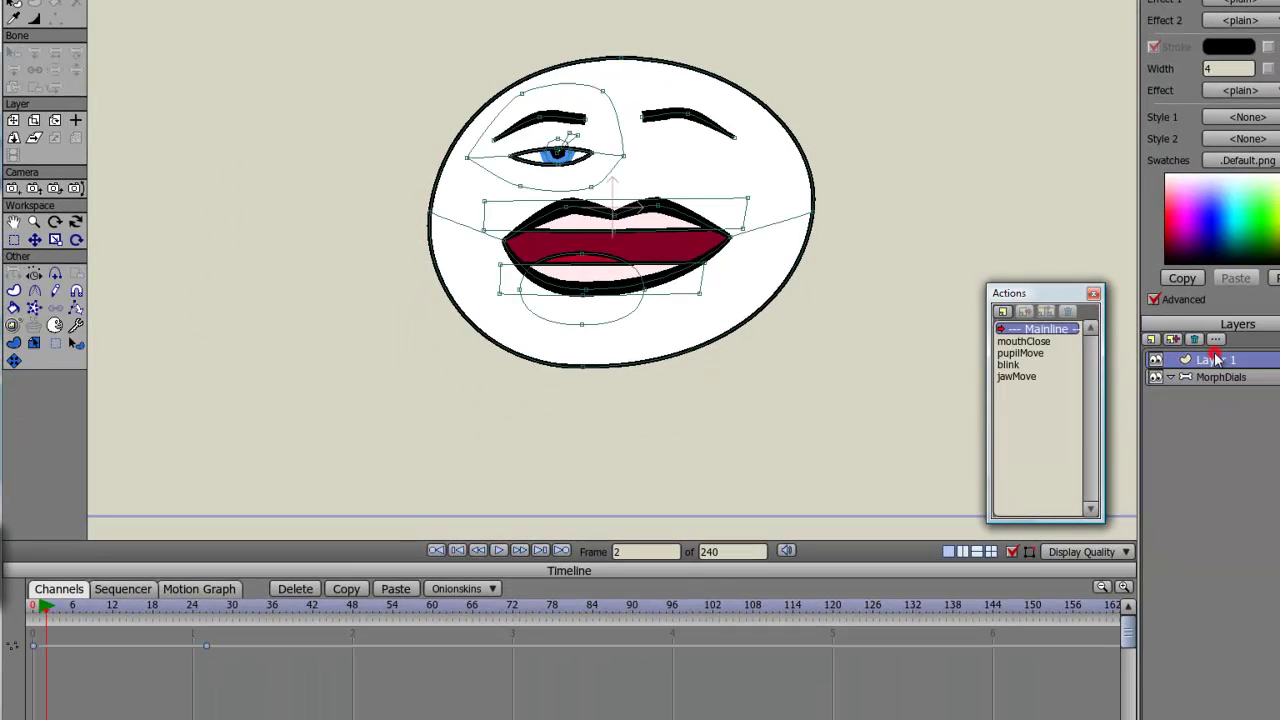
click(1216, 377)
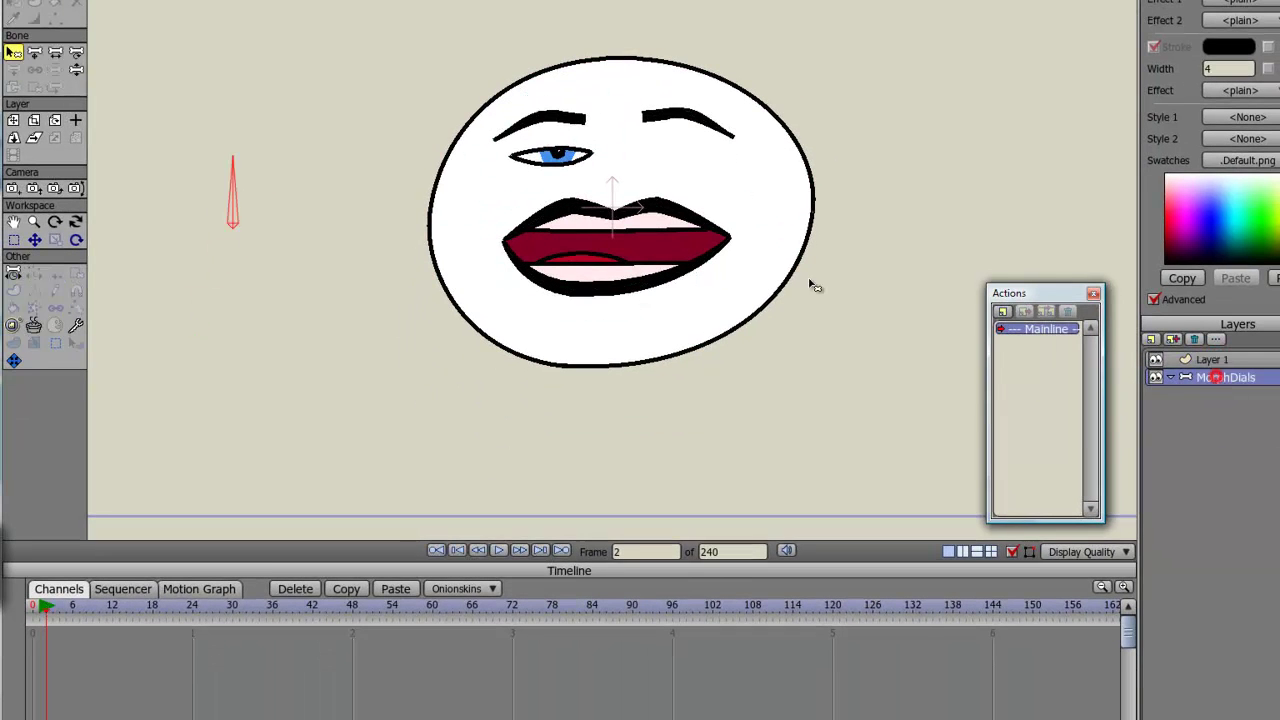
click(76, 52)
drag(240, 163, 395, 260)
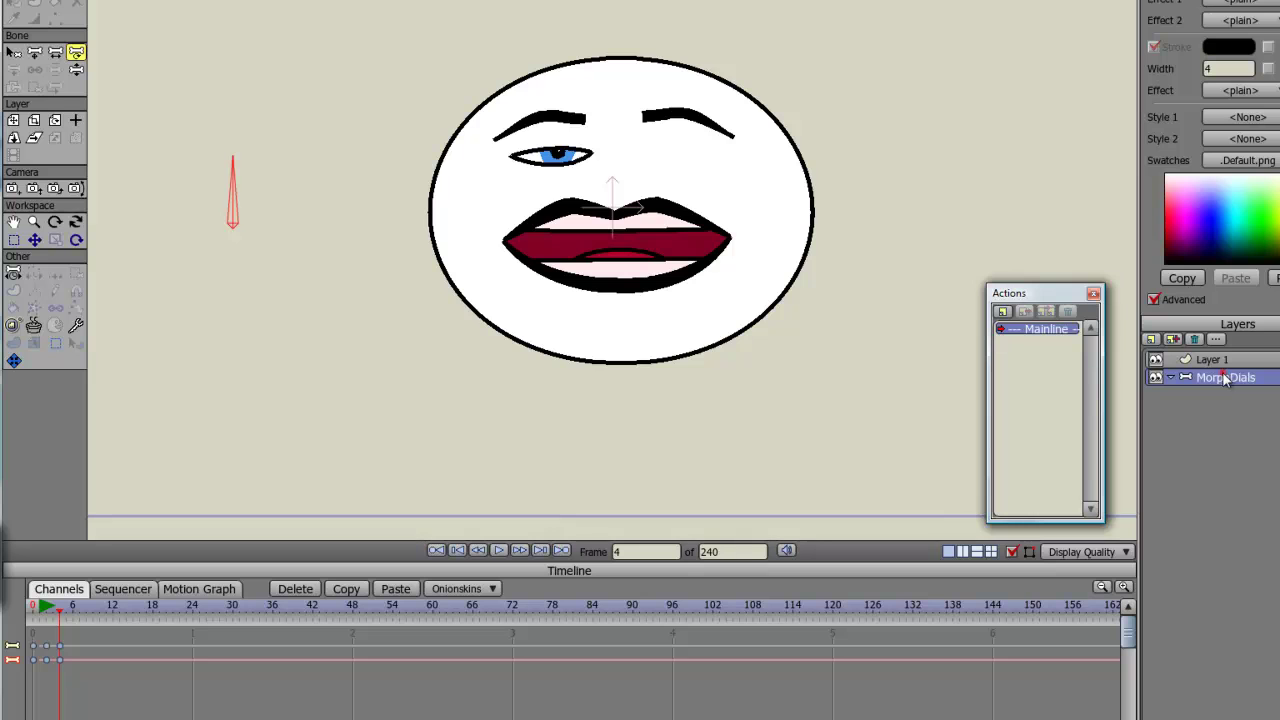
Back on frame 0, draw a second dial bone named pupilMove
click(1250, 360)
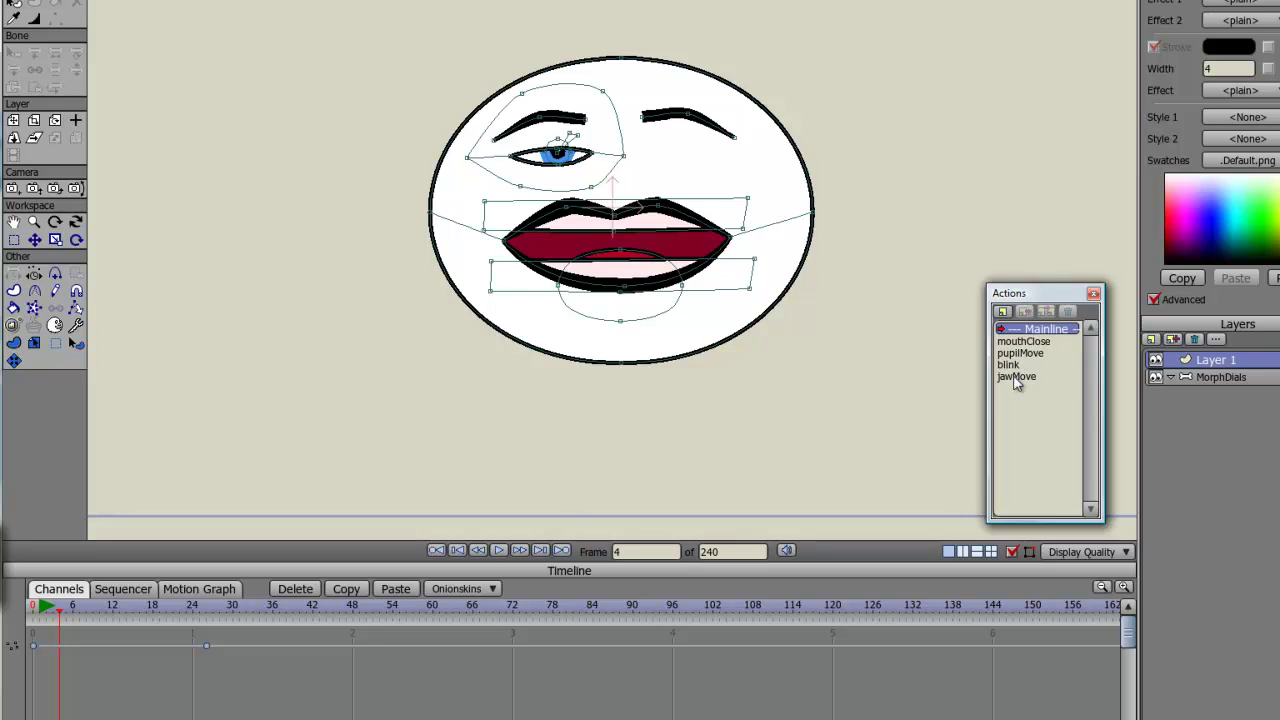
click(1272, 376)
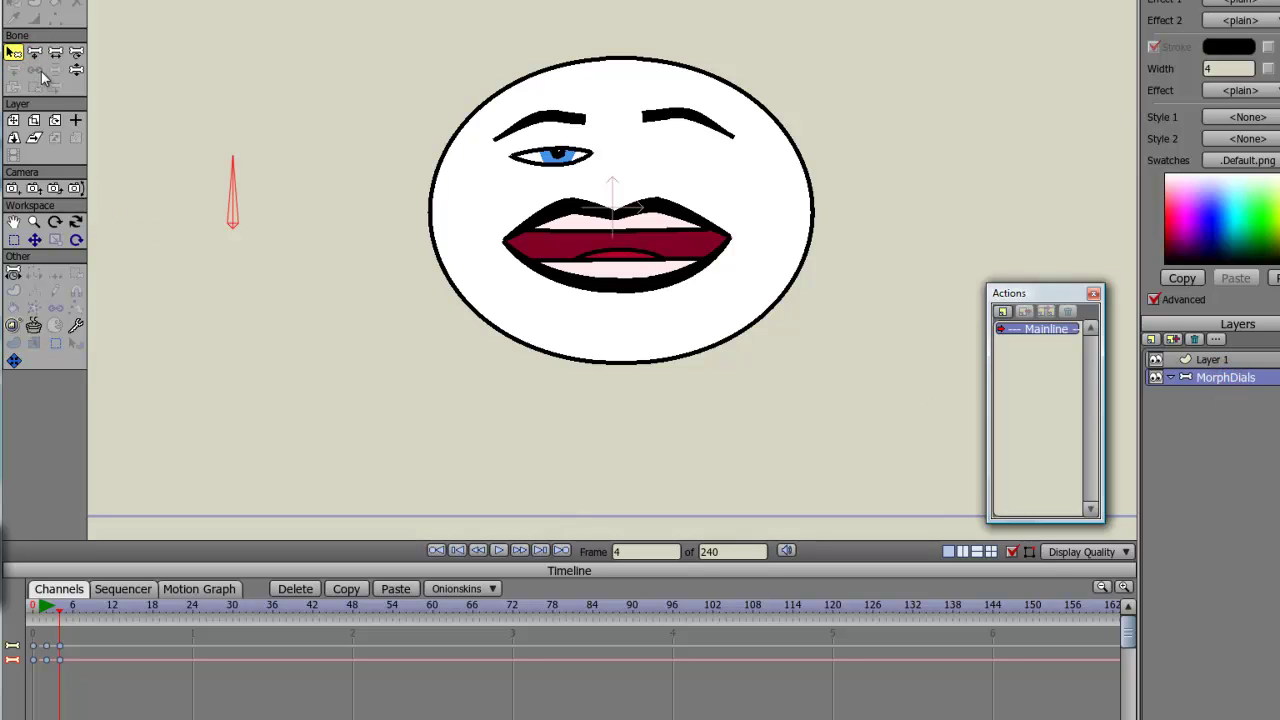
click(36, 607)
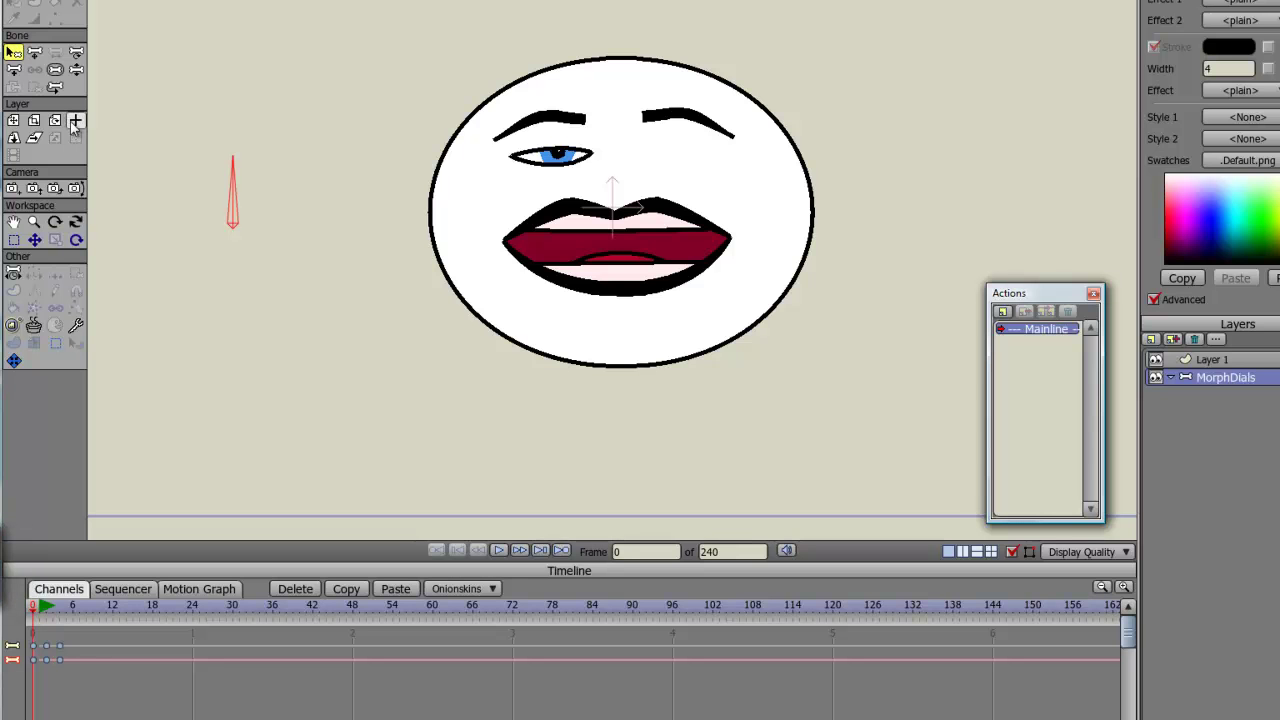
click(13, 69)
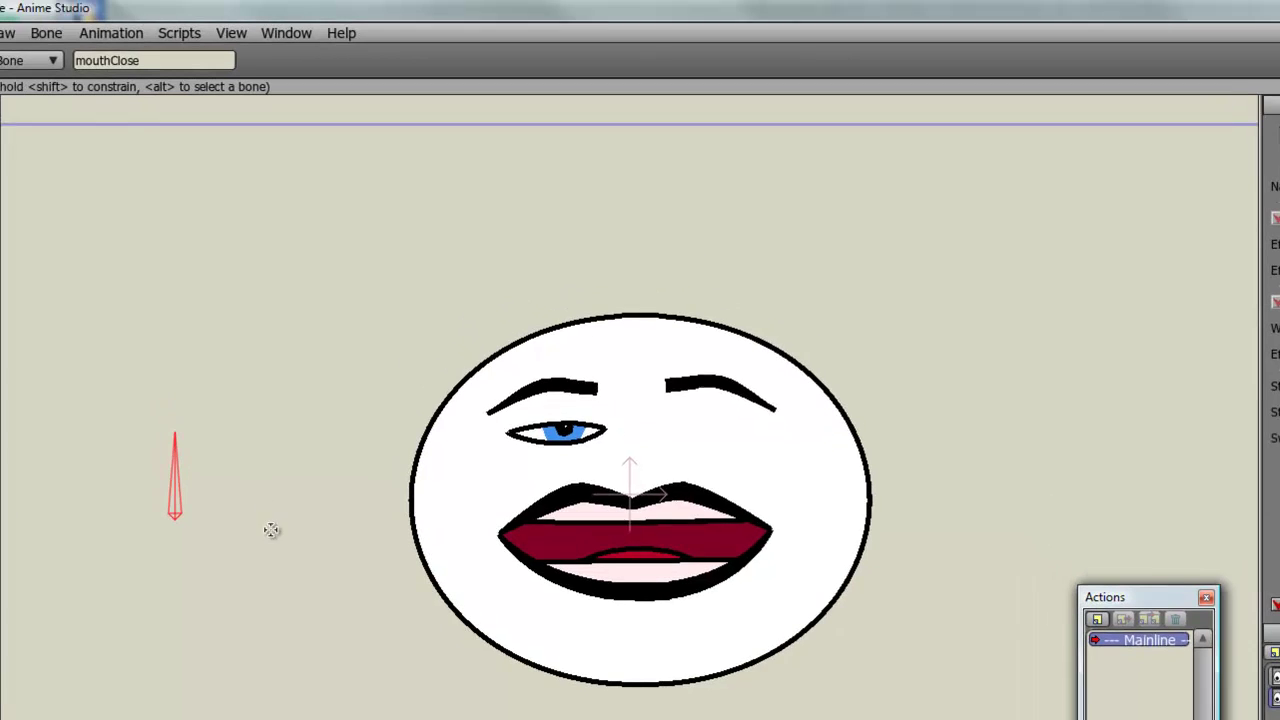
click(312, 236)
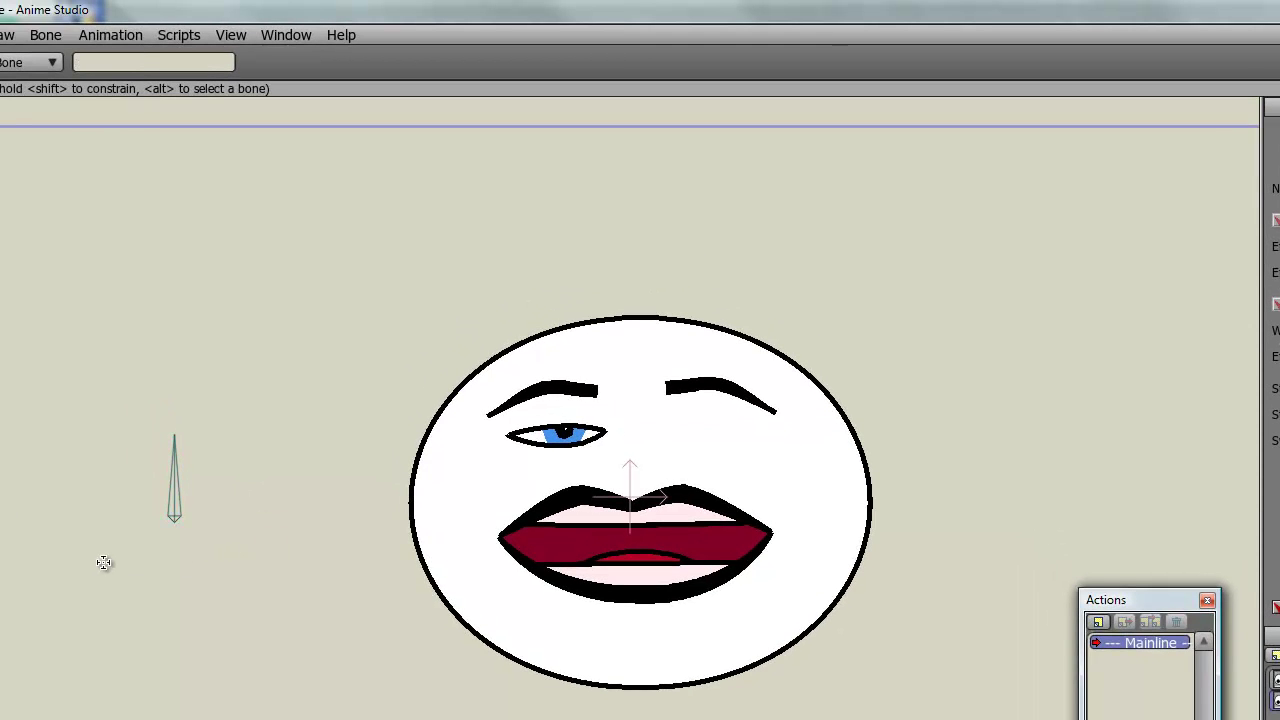
drag(95, 578, 96, 494)
click(168, 62)
text(pul)
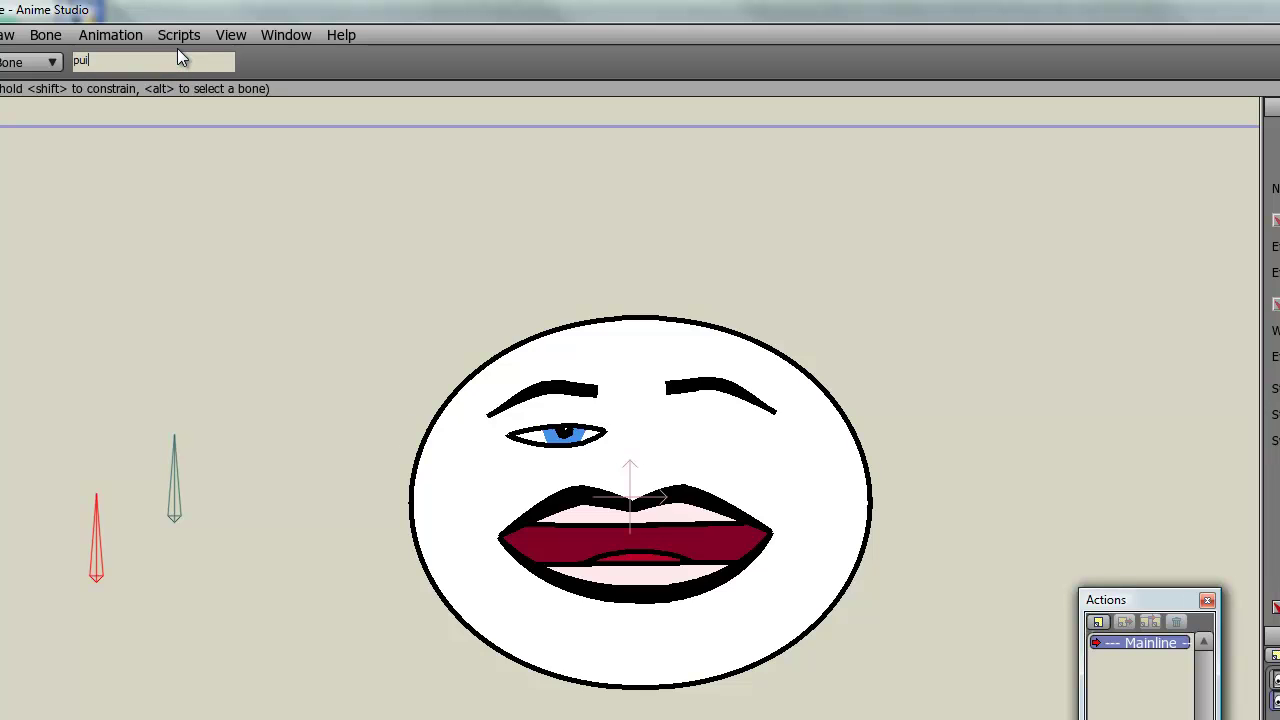
text(pilMove)
key(Return)
Draw a third bone named jawMove, then a fourth dial bone beside it
click(290, 651)
drag(251, 584, 249, 492)
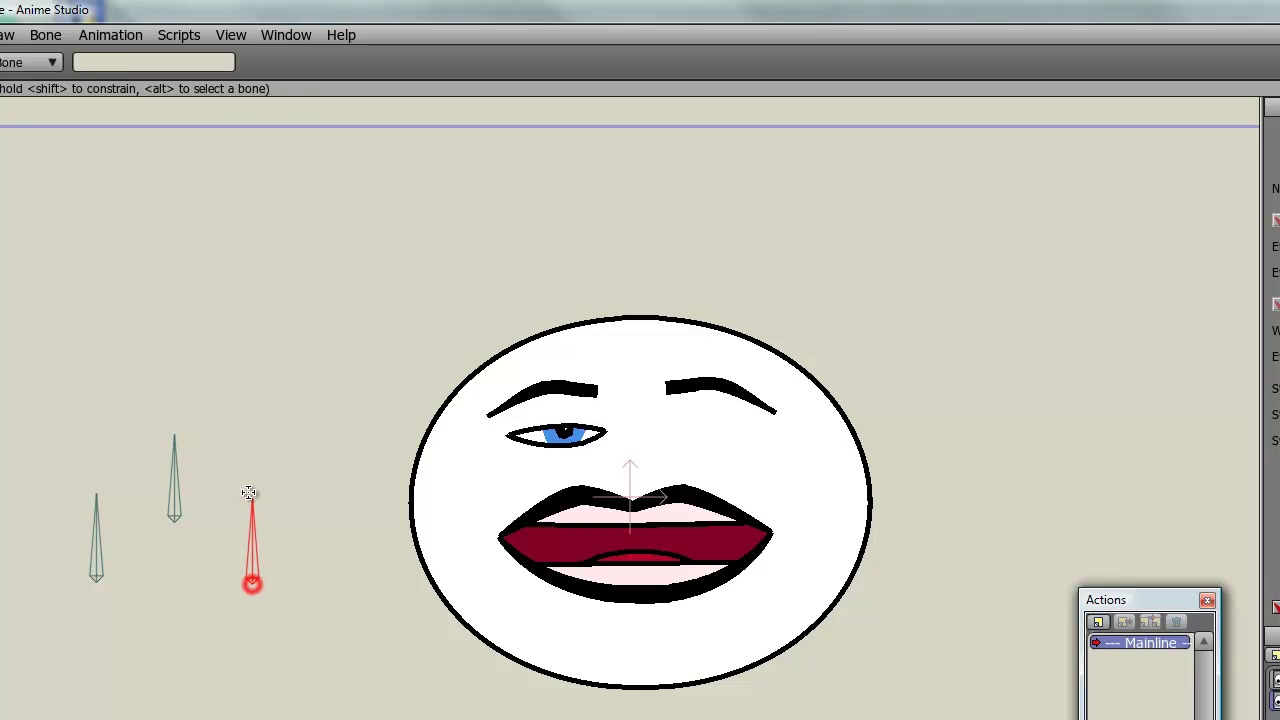
click(128, 62)
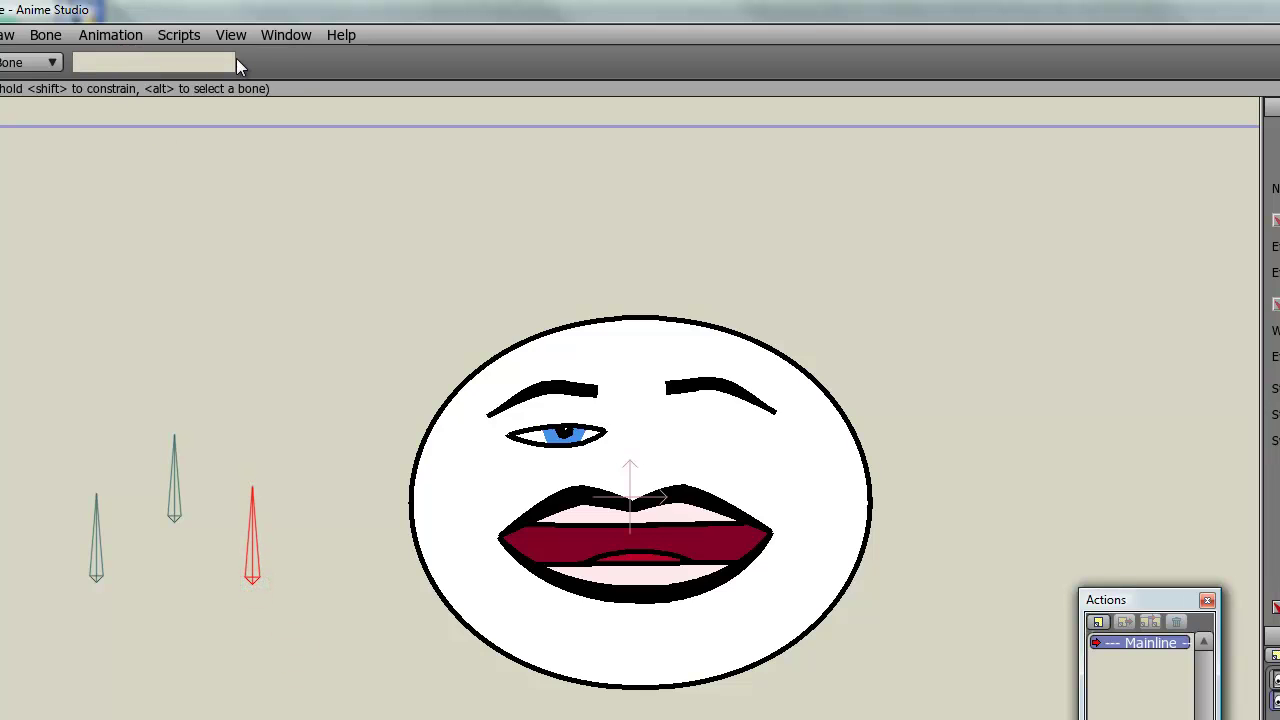
text(jawMove)
key(Return)
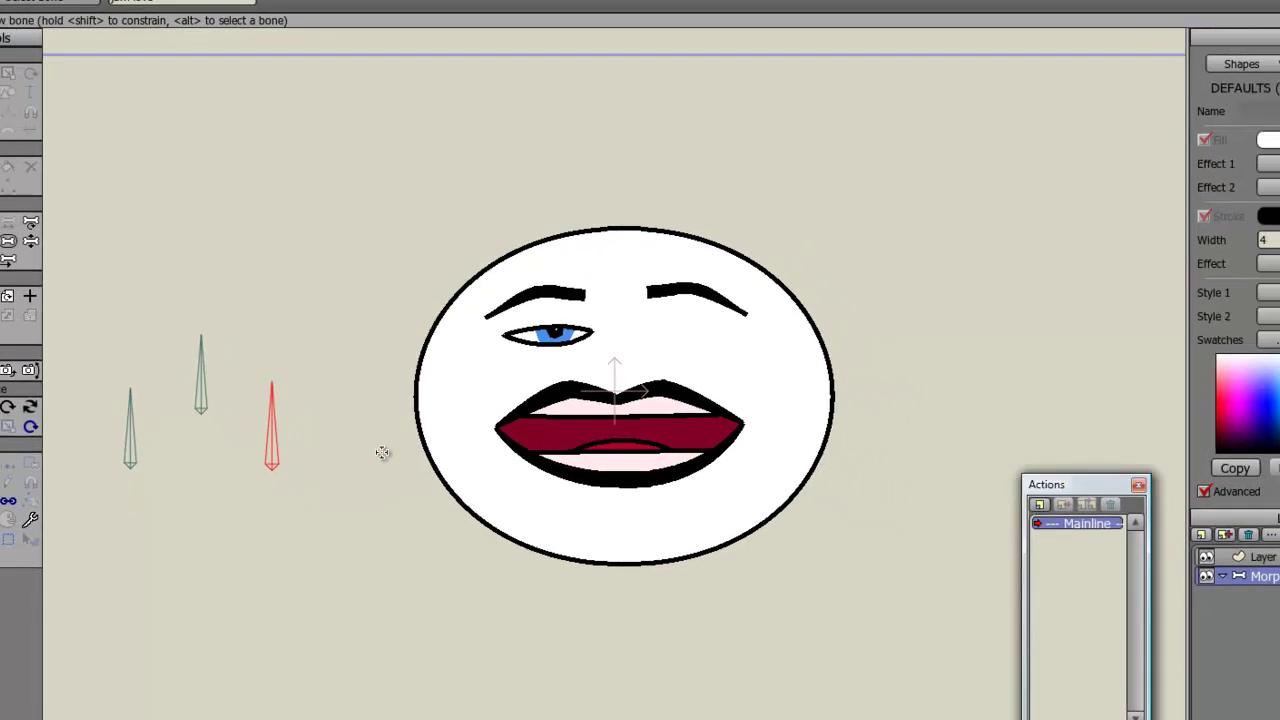
click(371, 565)
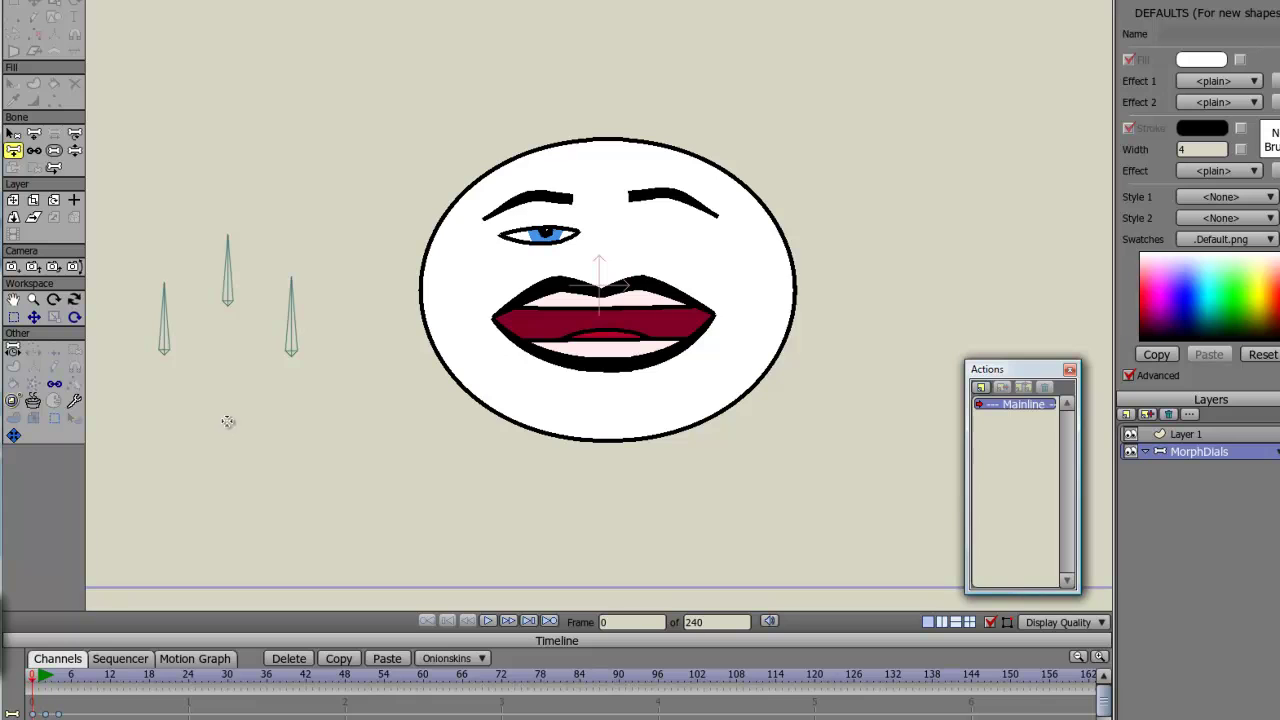
drag(227, 418, 227, 358)
At frame 2, rotate dial bones to move the pupil and open the mouth
click(1185, 433)
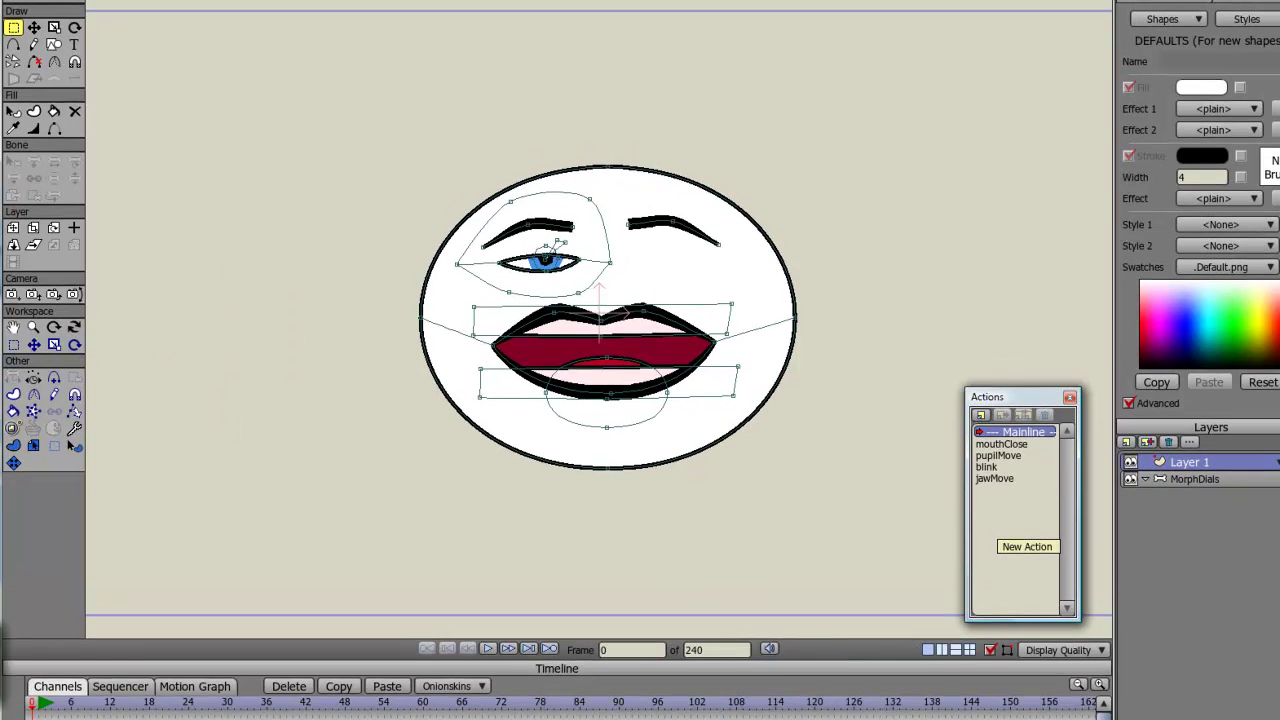
click(40, 704)
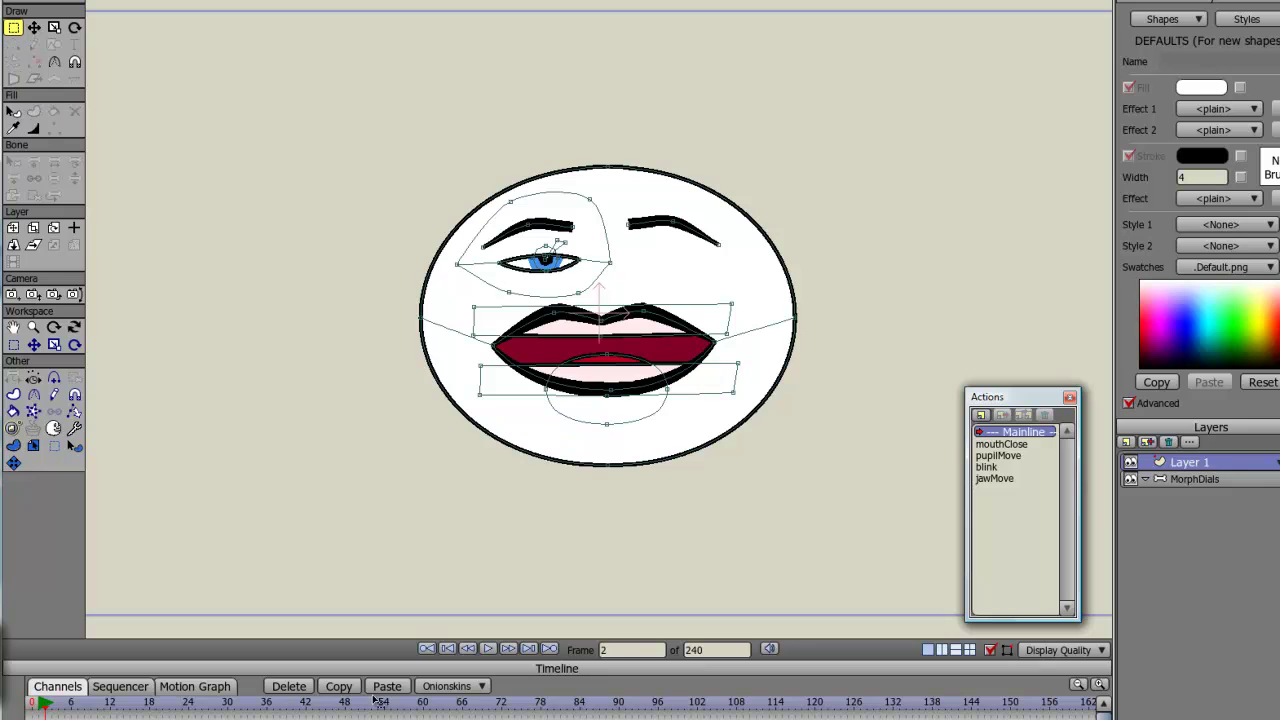
click(1237, 479)
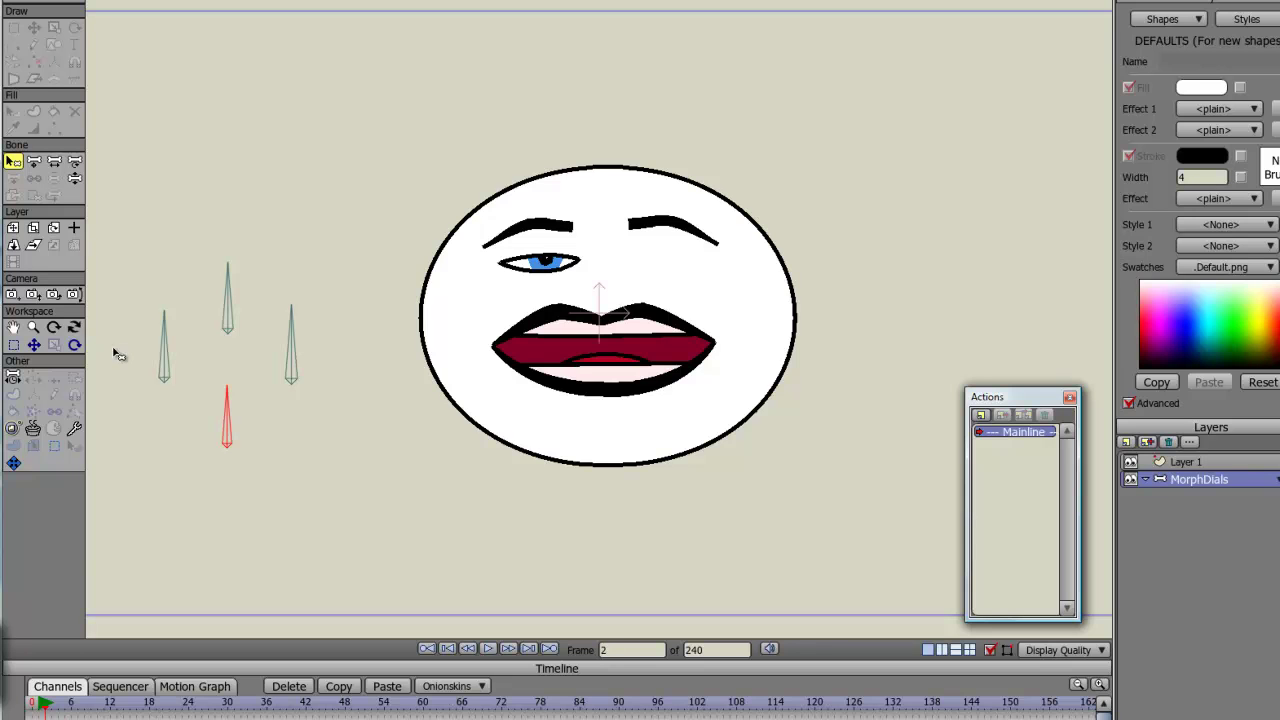
click(74, 161)
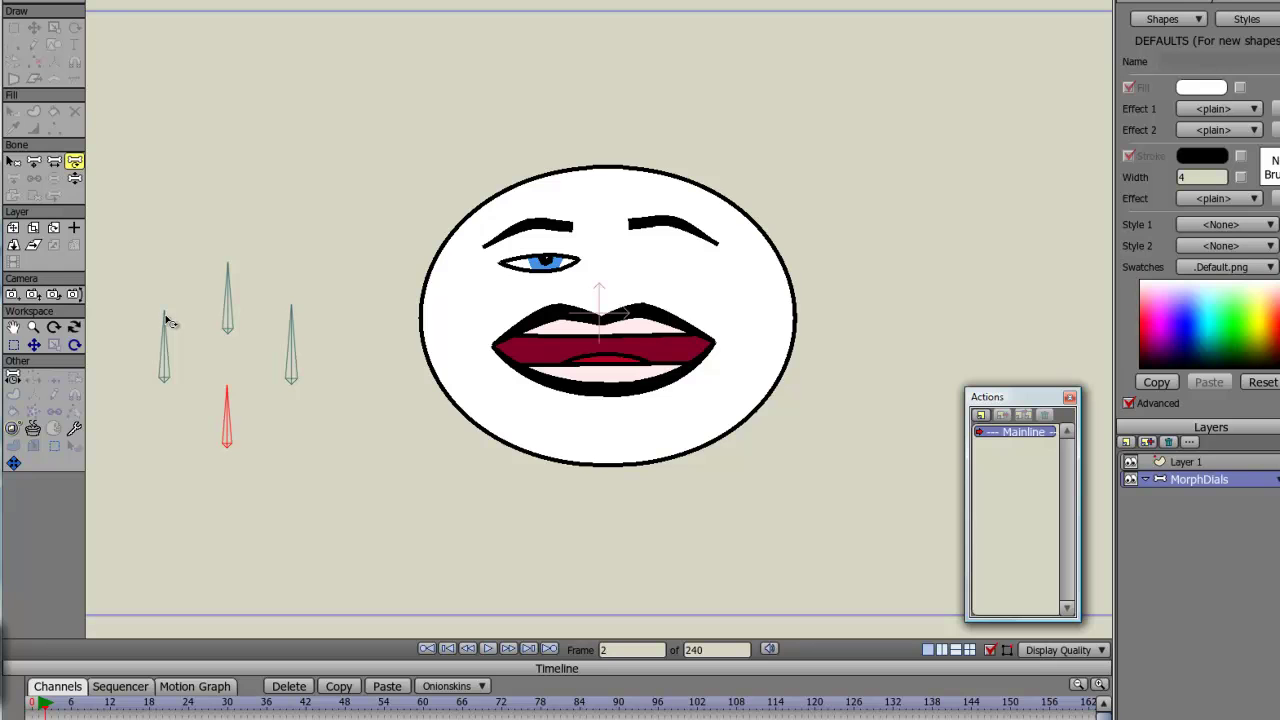
drag(168, 320, 253, 340)
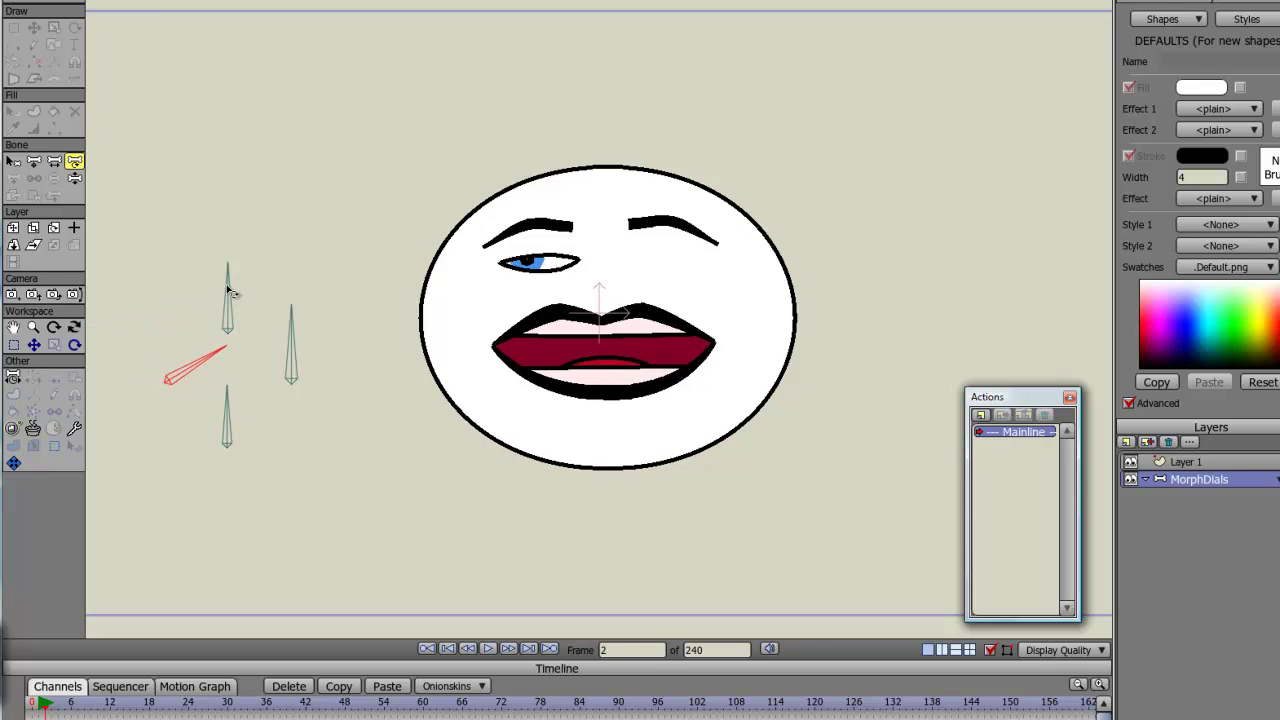
drag(230, 283, 247, 241)
drag(260, 333, 243, 262)
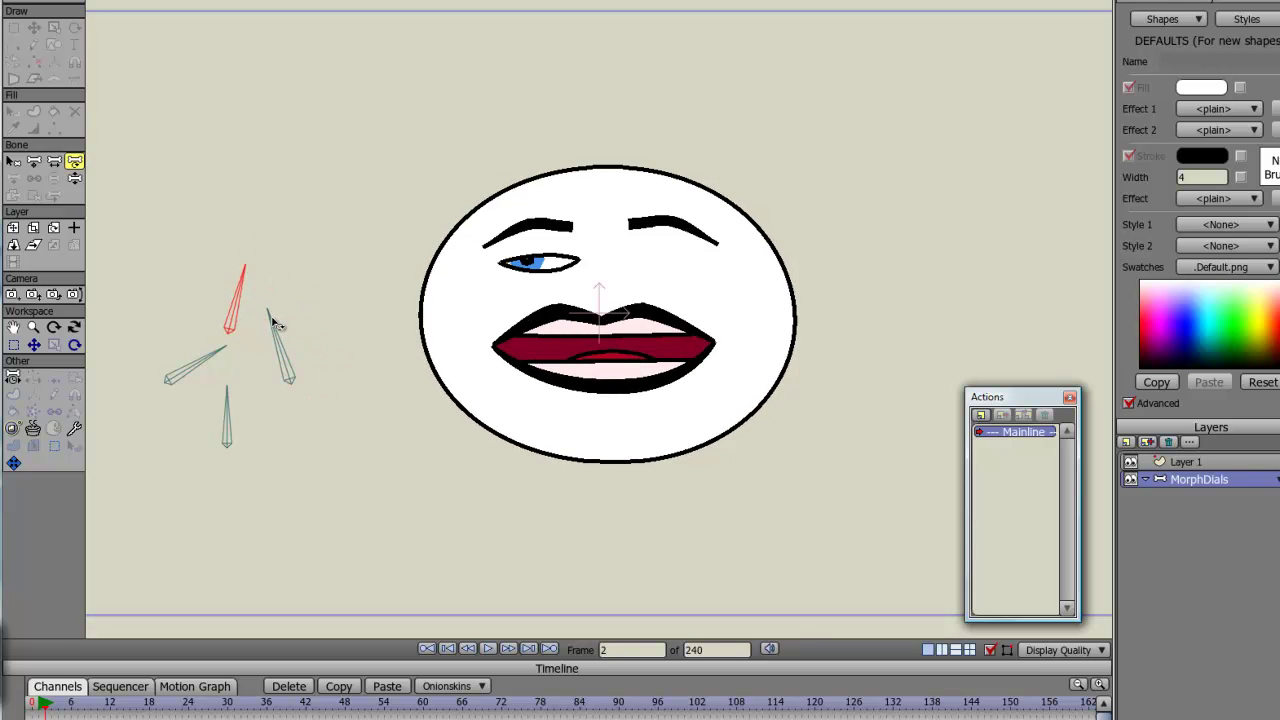
drag(280, 322, 128, 284)
Turn the lower dial bones to shut and reopen the eye, then return to frame 0
drag(229, 365, 405, 350)
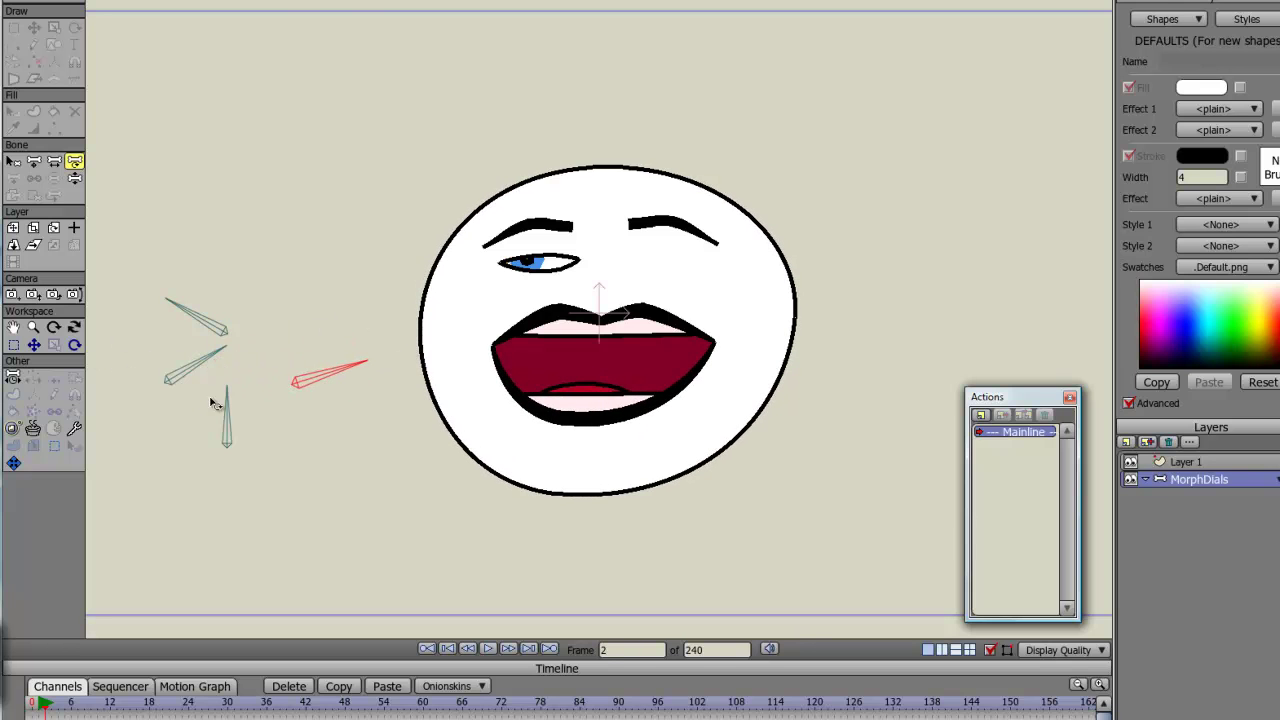
drag(236, 395, 300, 450)
drag(264, 370, 408, 504)
drag(222, 353, 152, 330)
drag(283, 457, 314, 457)
drag(150, 332, 210, 362)
drag(283, 456, 130, 411)
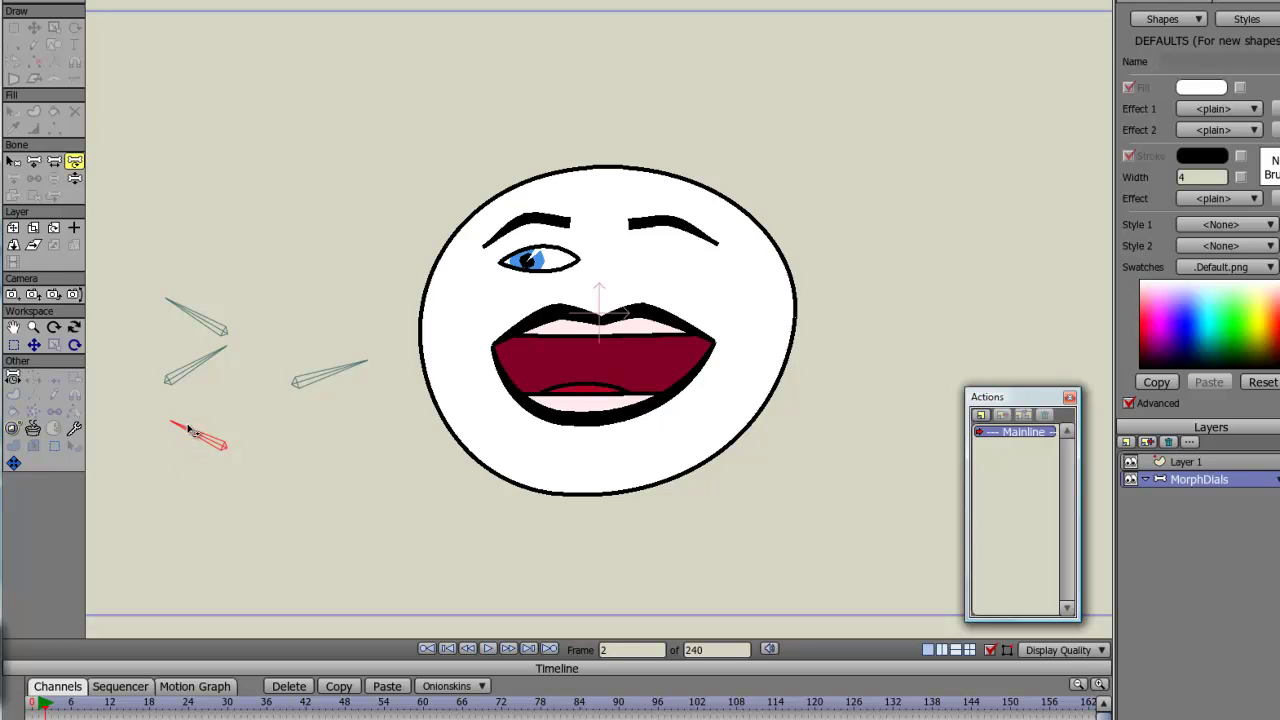
click(33, 706)
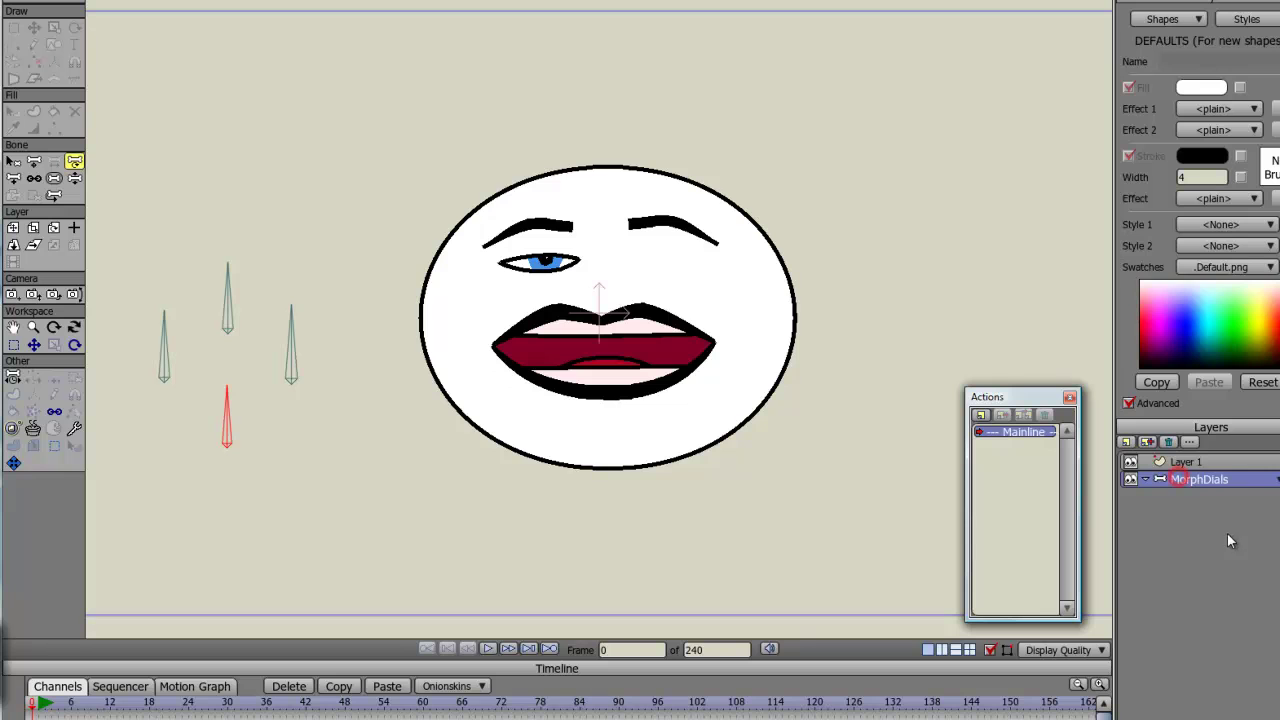
Draw a fifth bone pointing left among the vertical dial bones
click(13, 178)
click(308, 432)
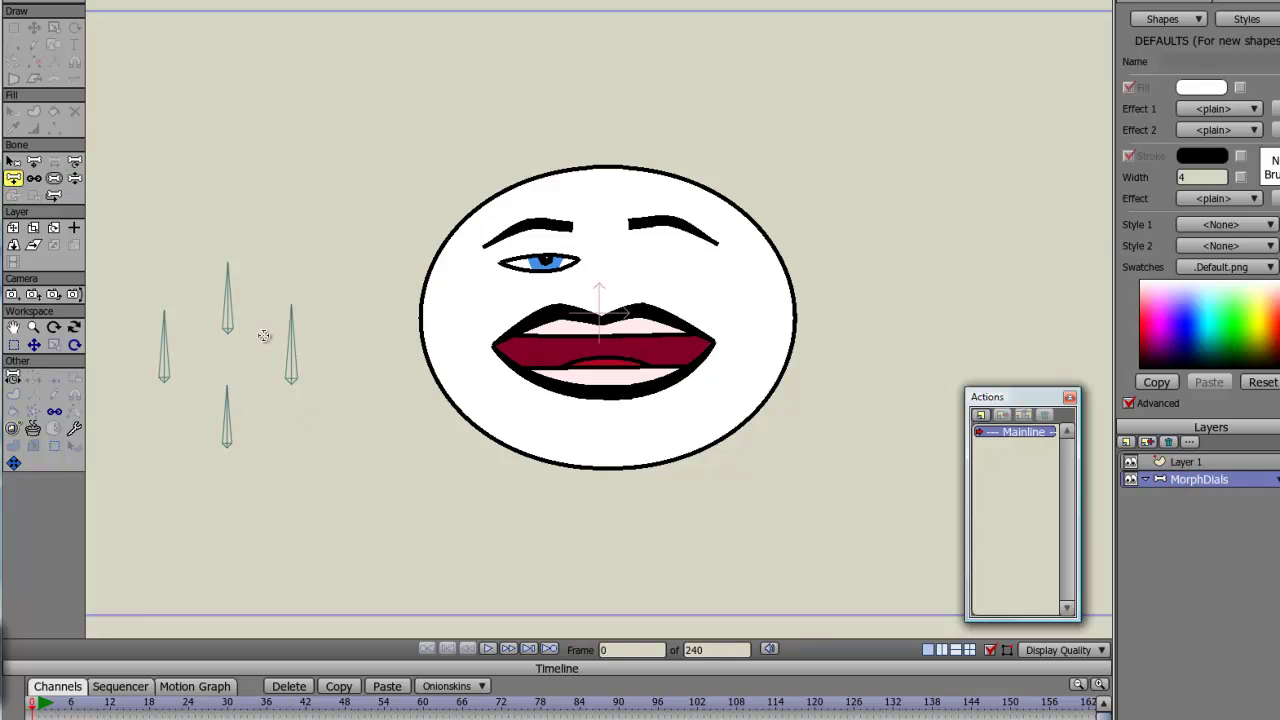
drag(227, 372, 133, 353)
Save the project under the new name AStutorial3.anme by adding 3 to the file name
key(alt+f)
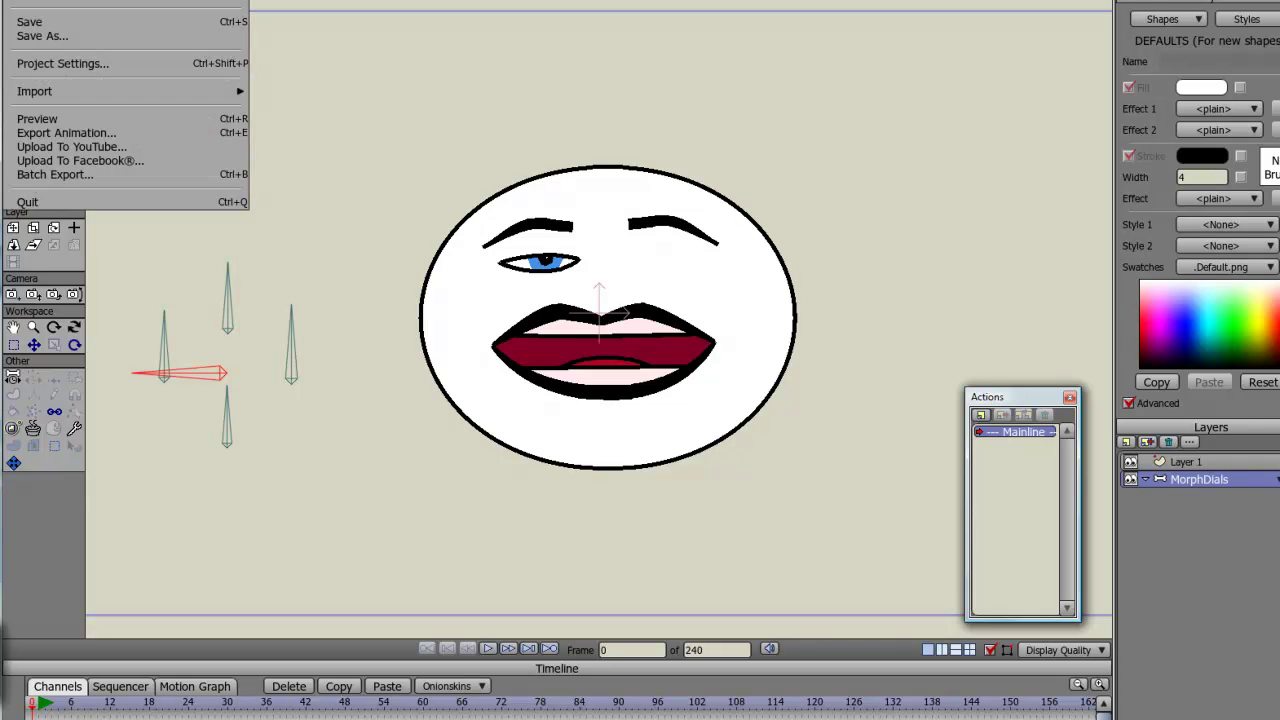
click(69, 37)
click(385, 242)
drag(385, 242, 93, 244)
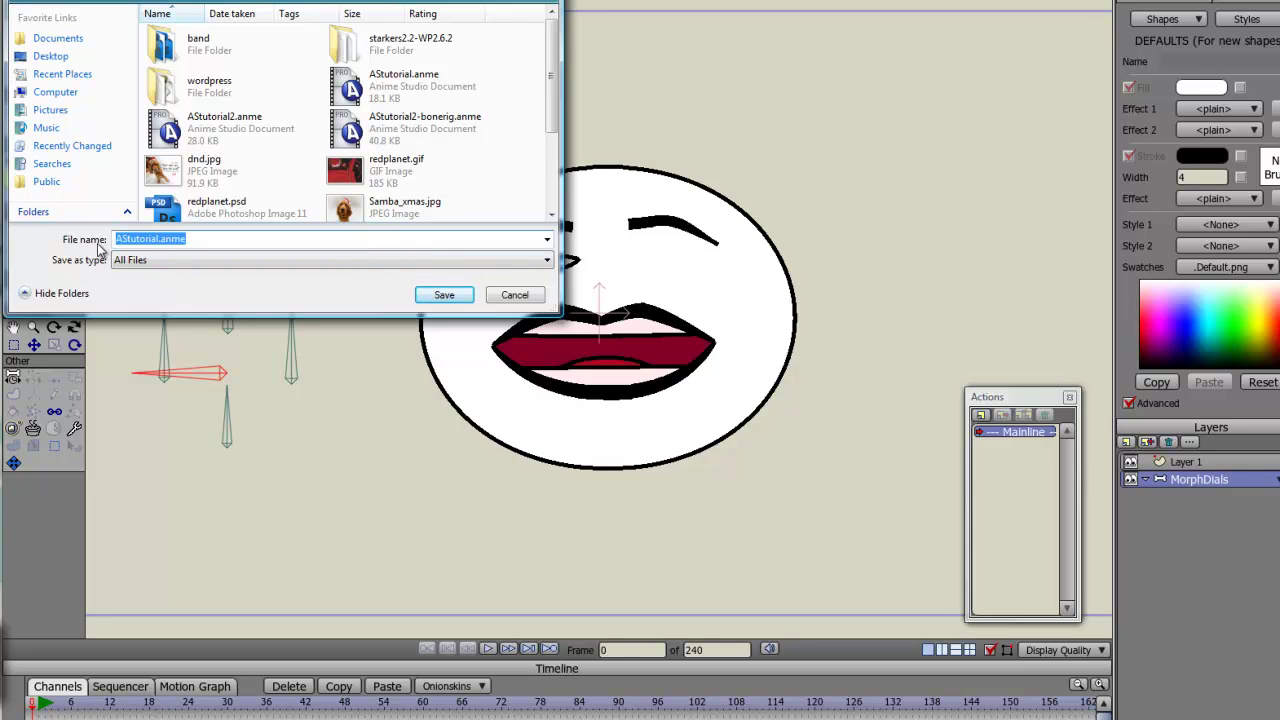
click(158, 239)
text(3)
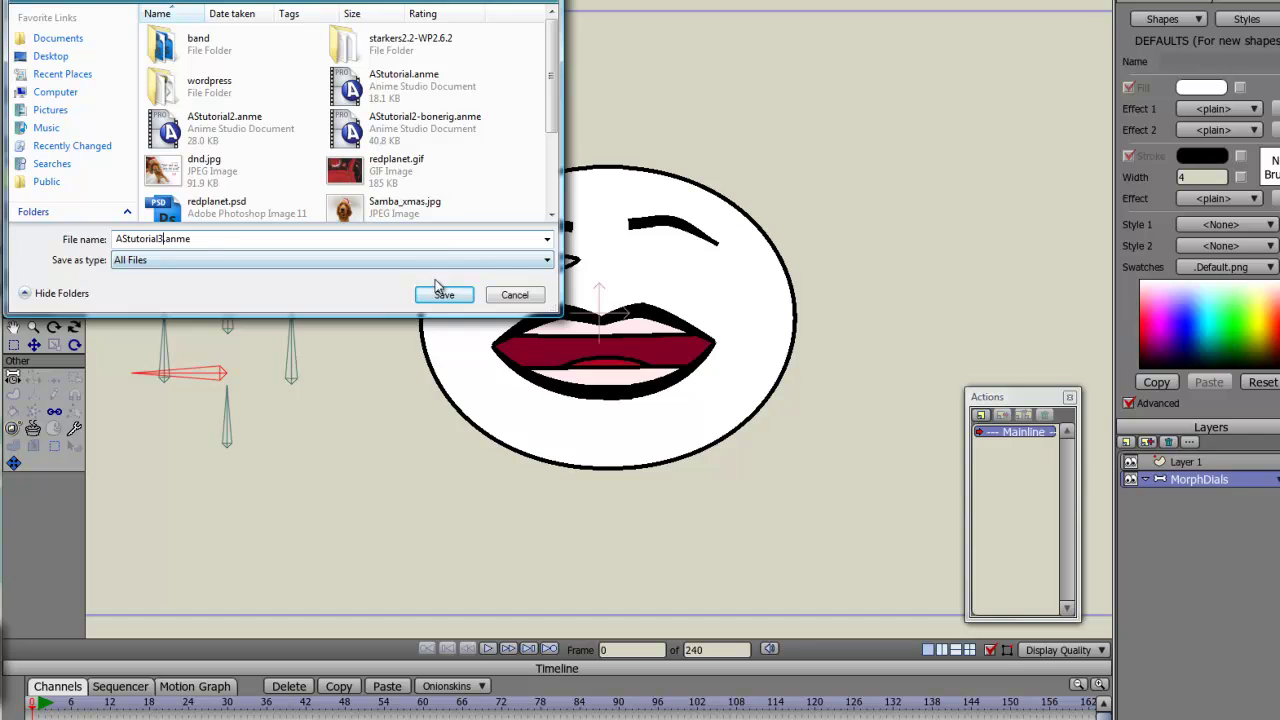
click(440, 296)
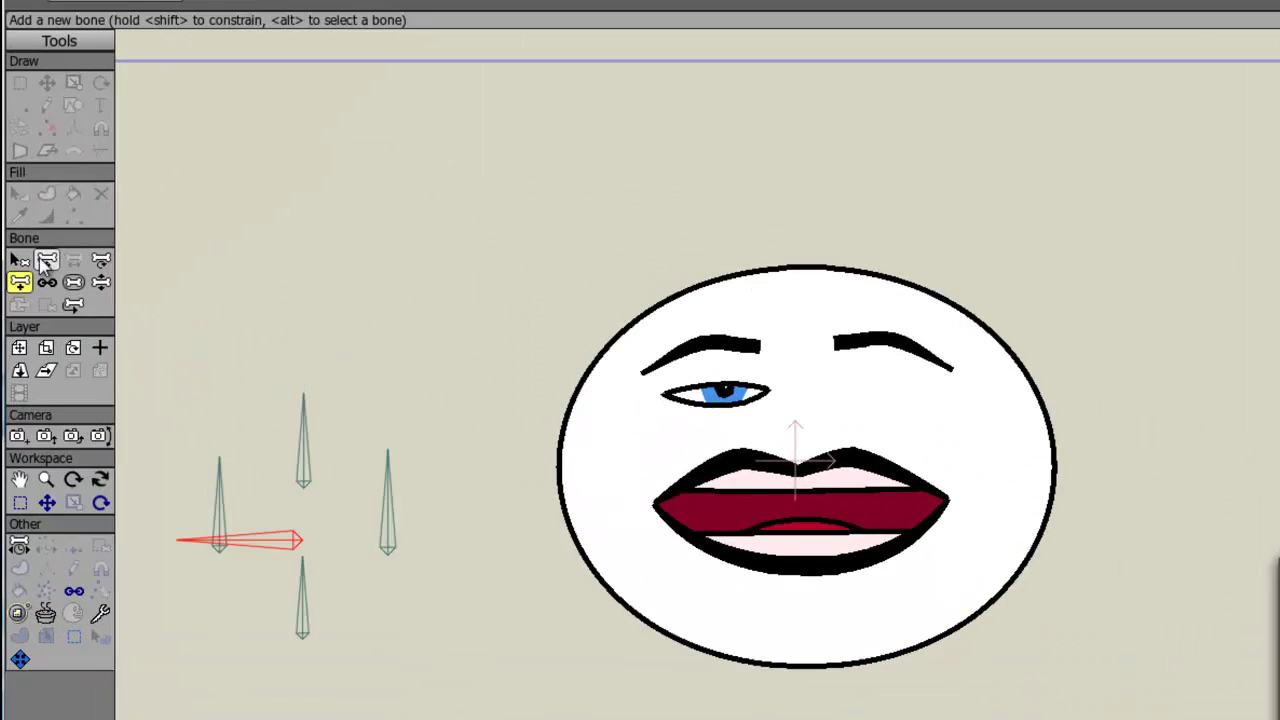
Rename the new control bone to mouthClose;blink;pupilMove;jawMove
key(b)
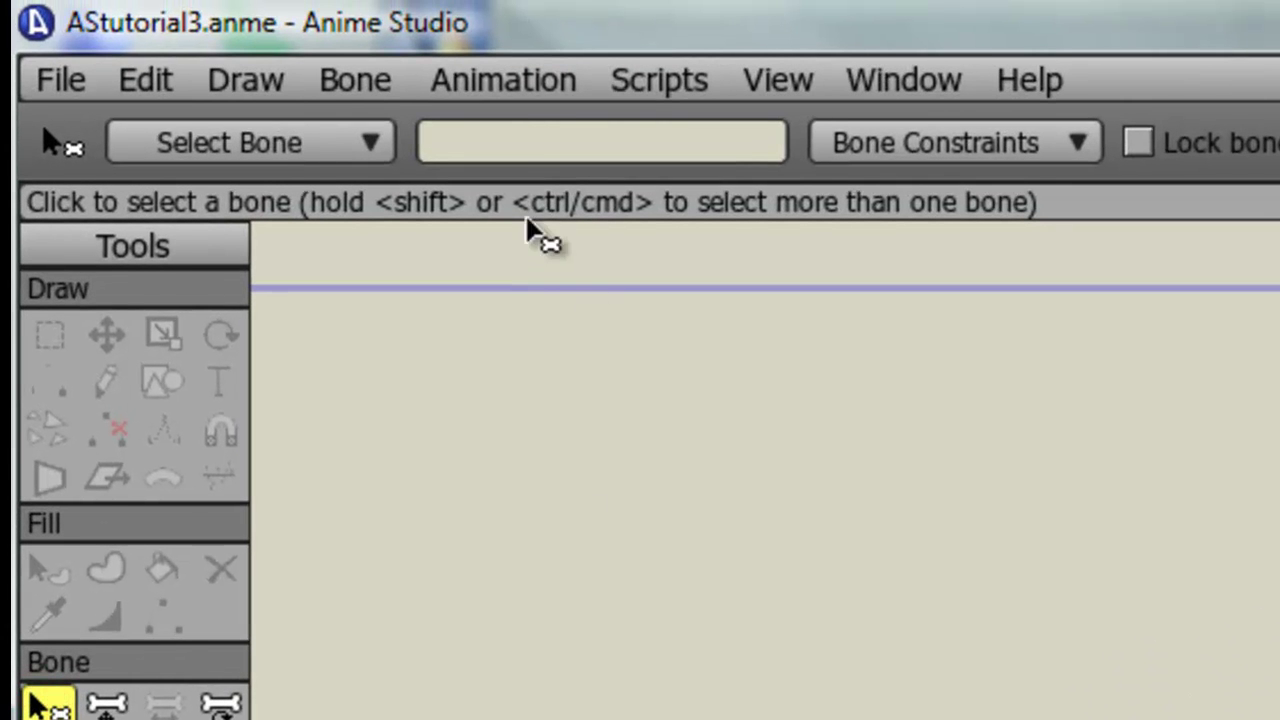
click(523, 137)
text(mout)
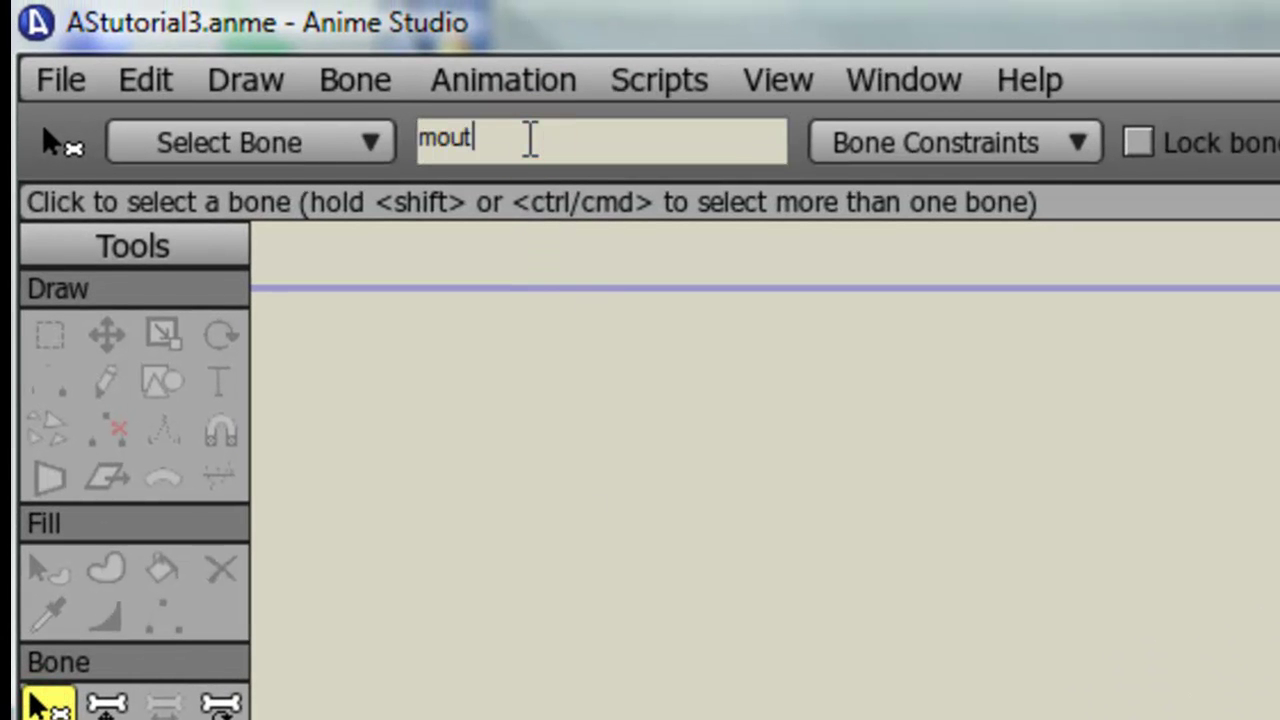
text(hClose)
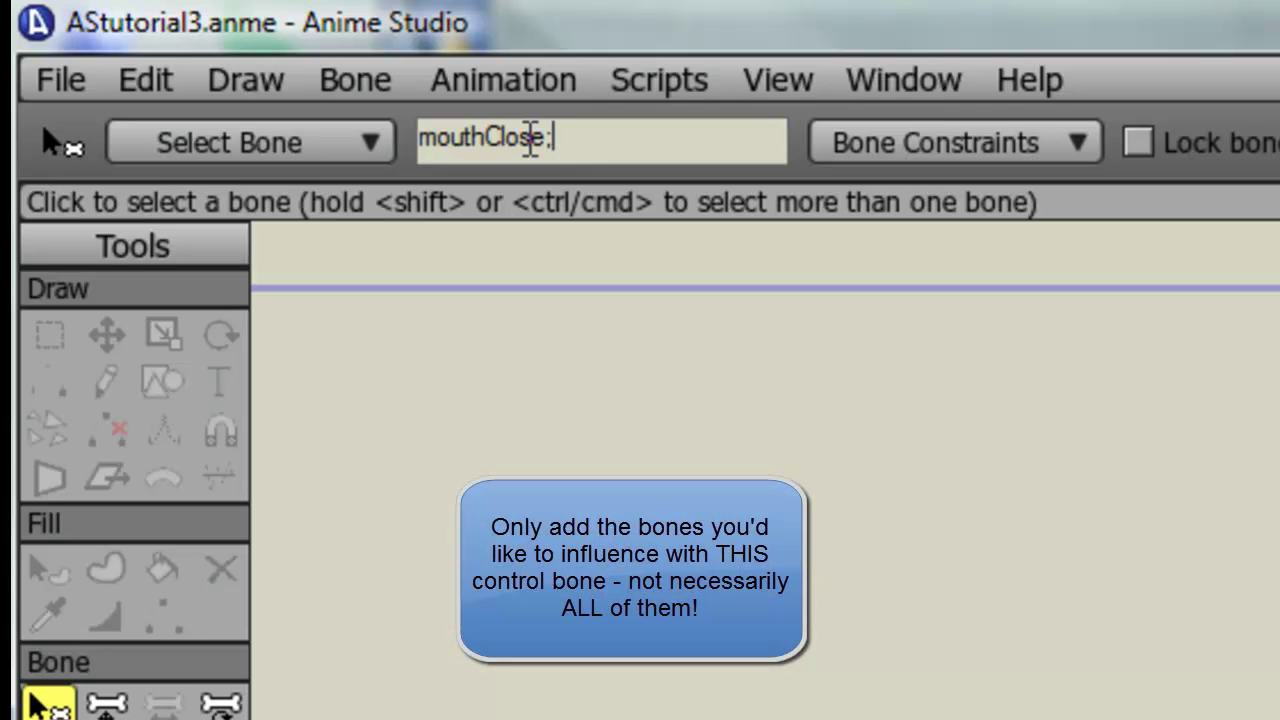
text(;blink)
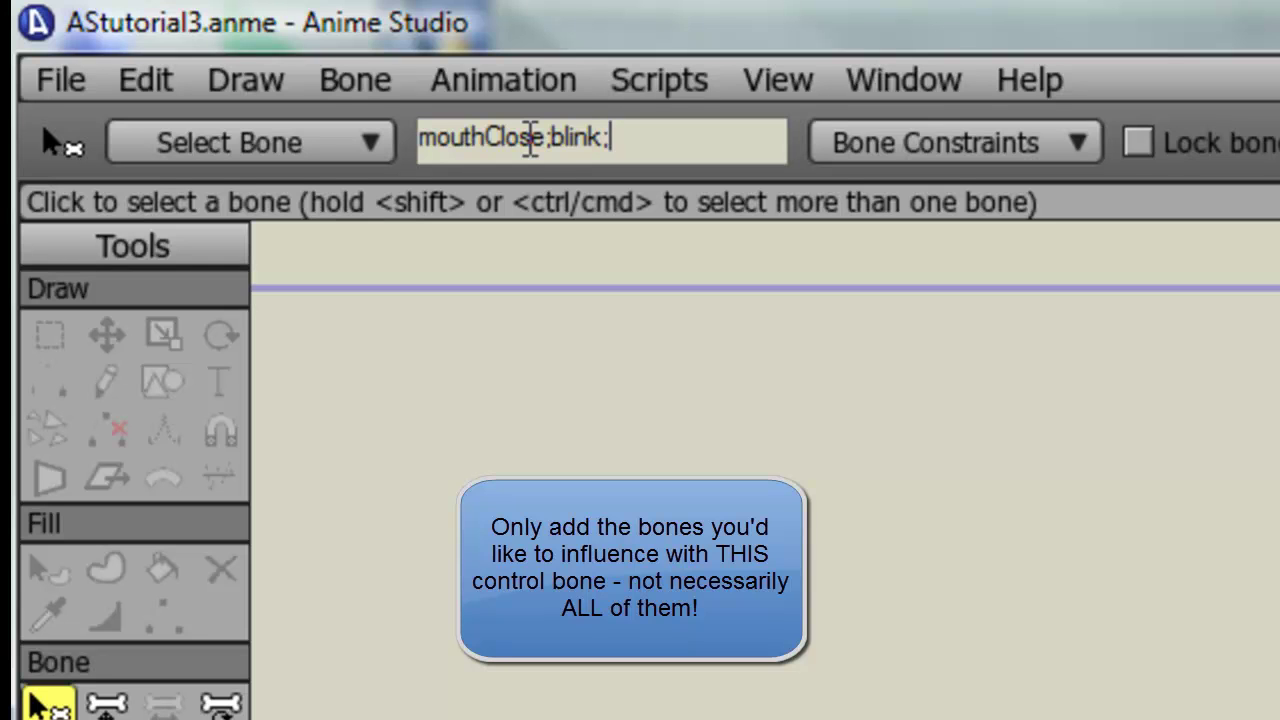
text(;pupilMove)
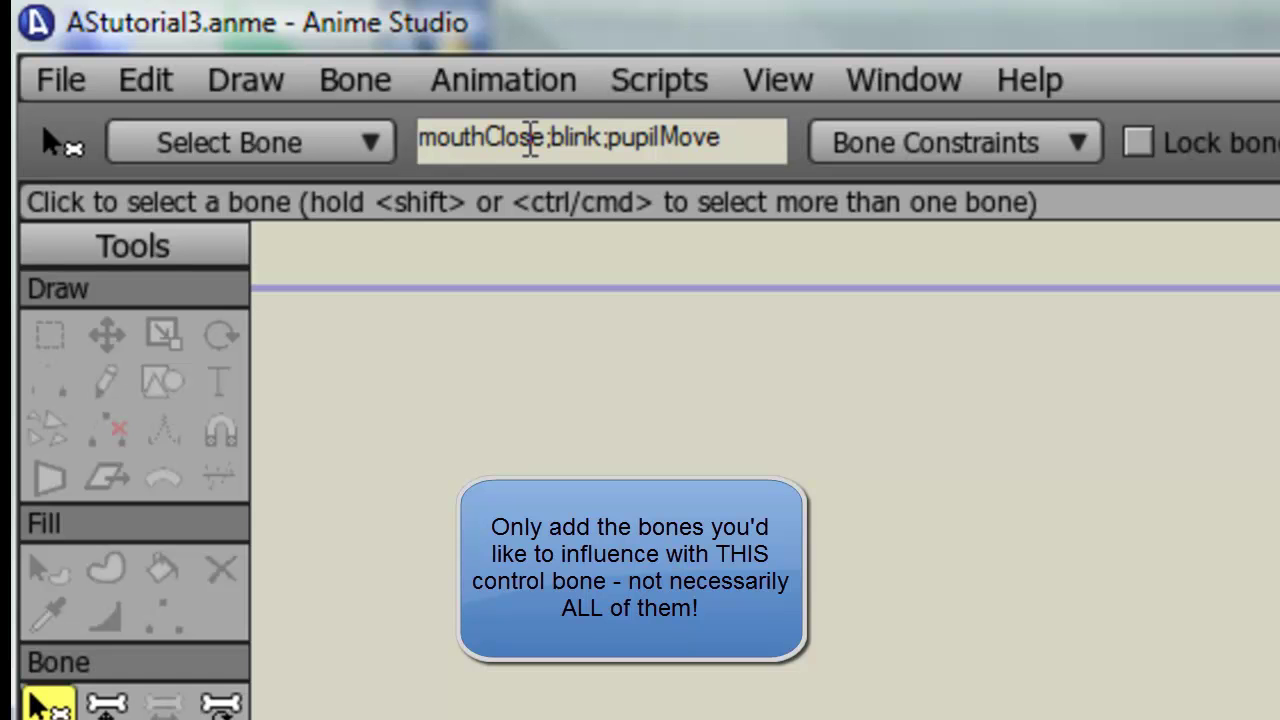
text(;)
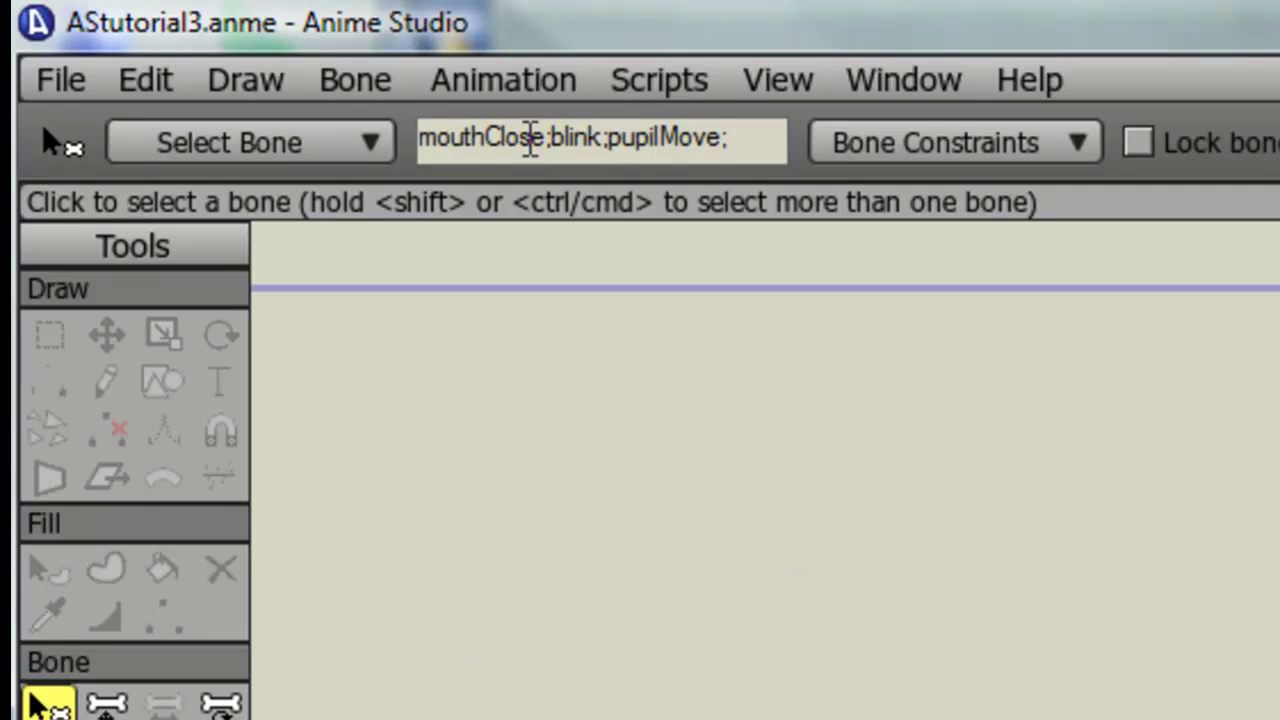
text(jawMove)
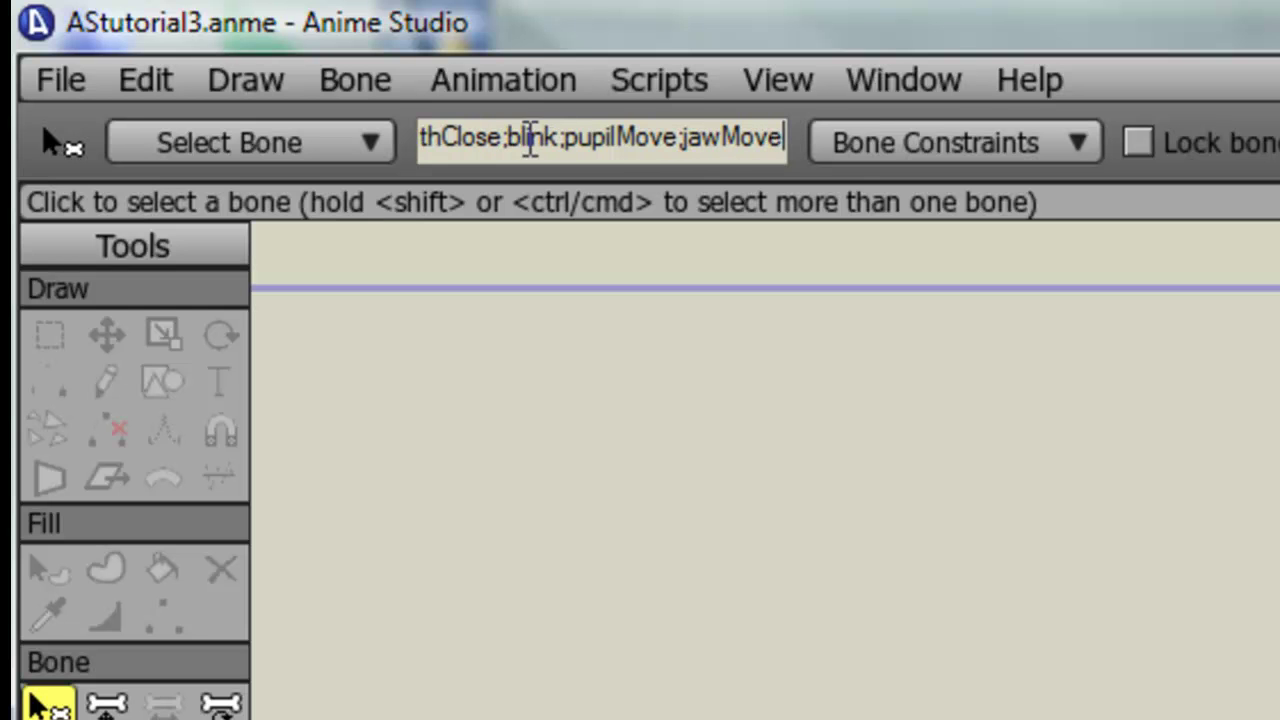
key(Return)
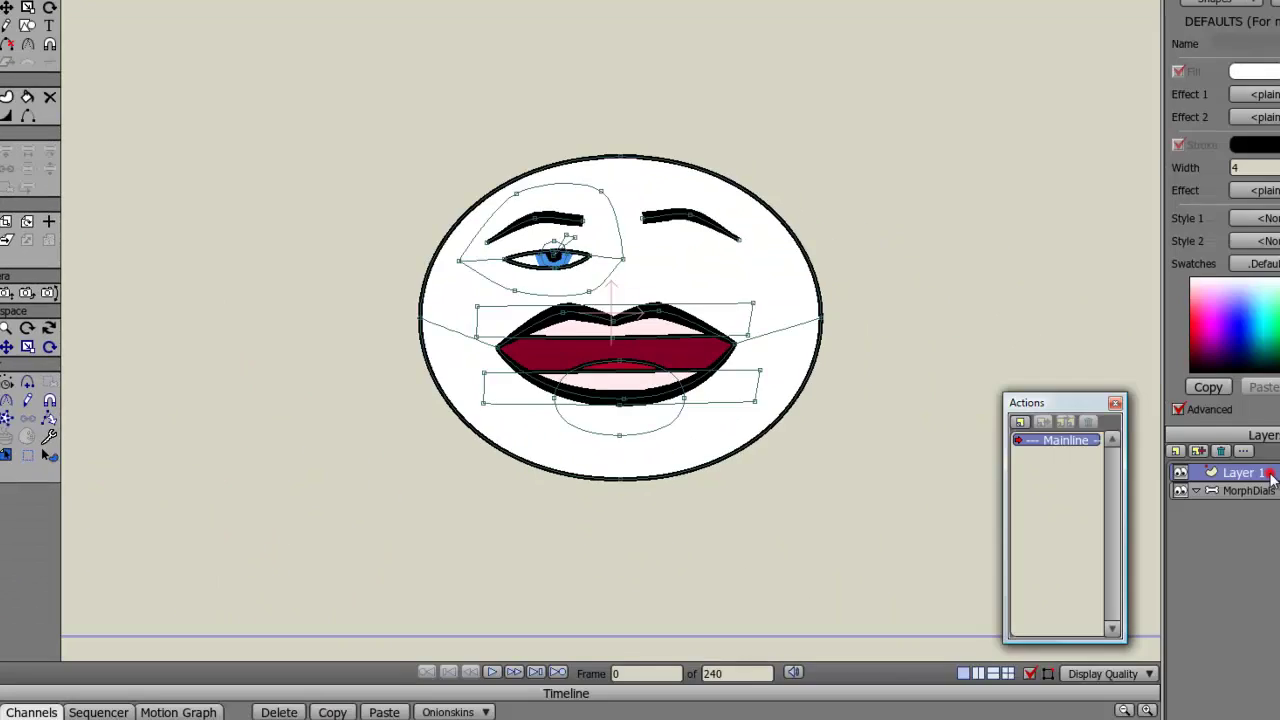
Key all bones at their rest pose on frame 2, then move the control bone above the face's right side
click(1270, 474)
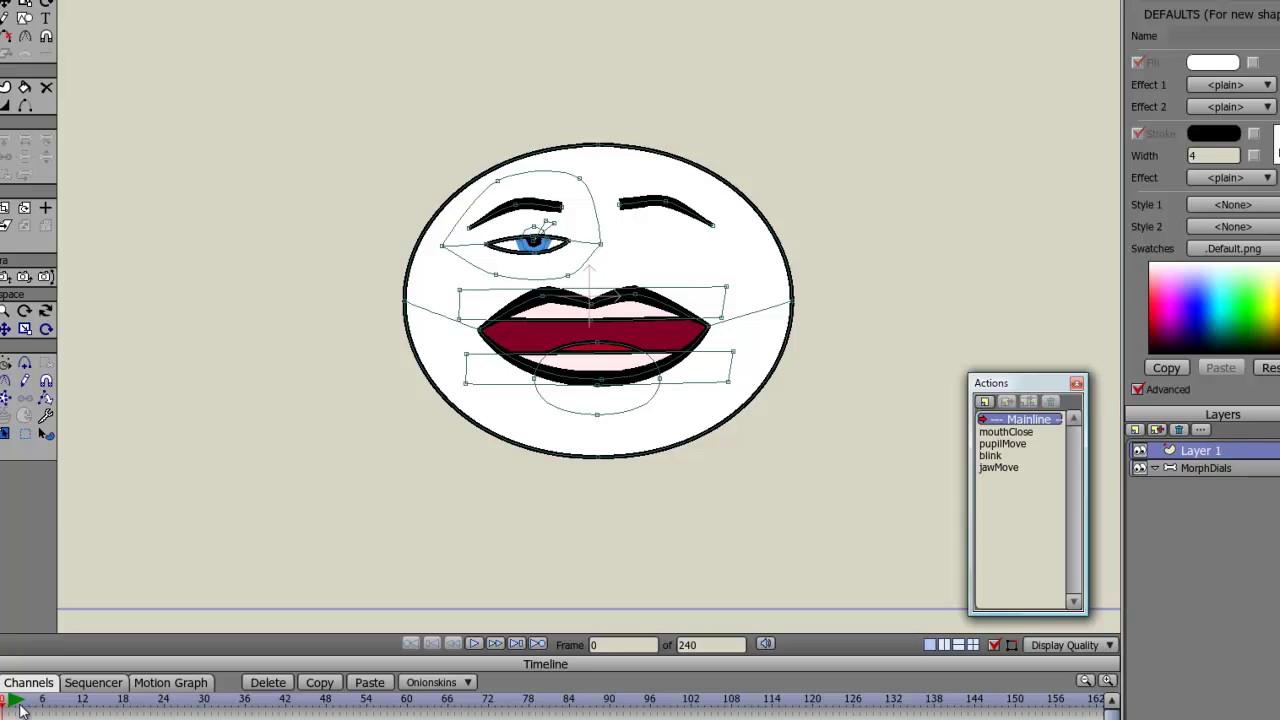
click(85, 711)
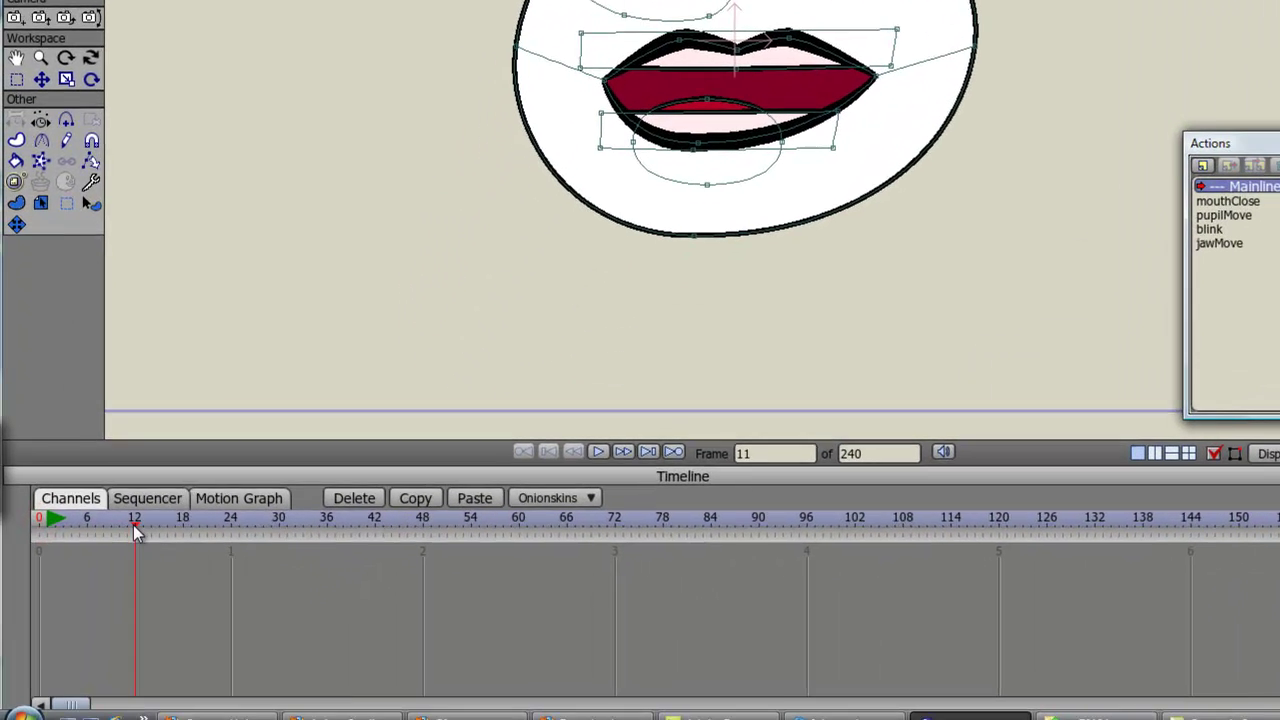
click(127, 530)
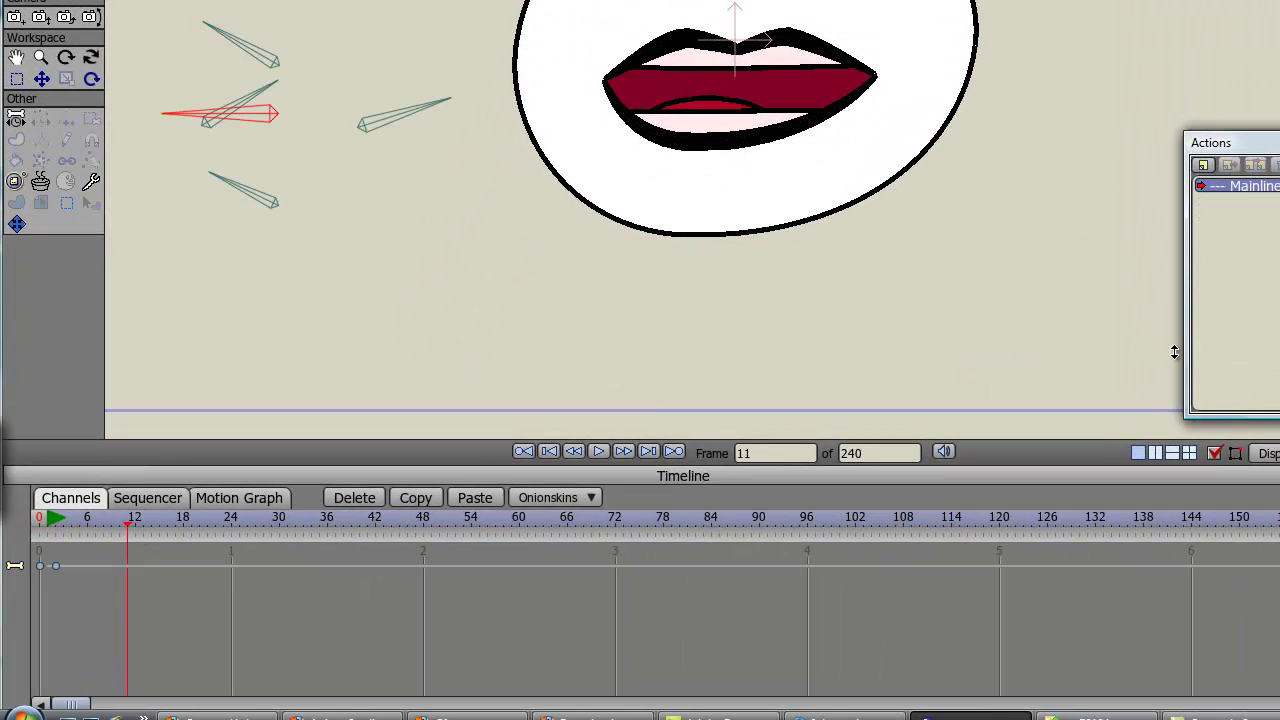
drag(128, 520, 55, 530)
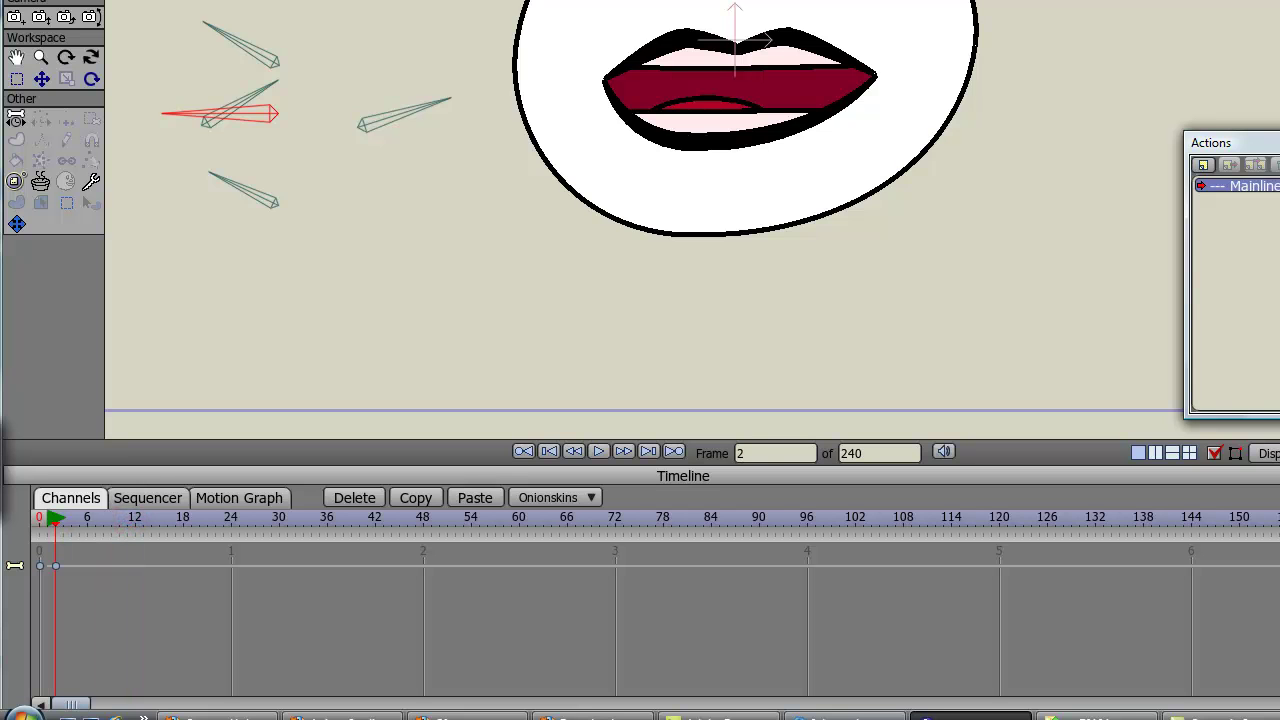
key(ctrl+shift+r)
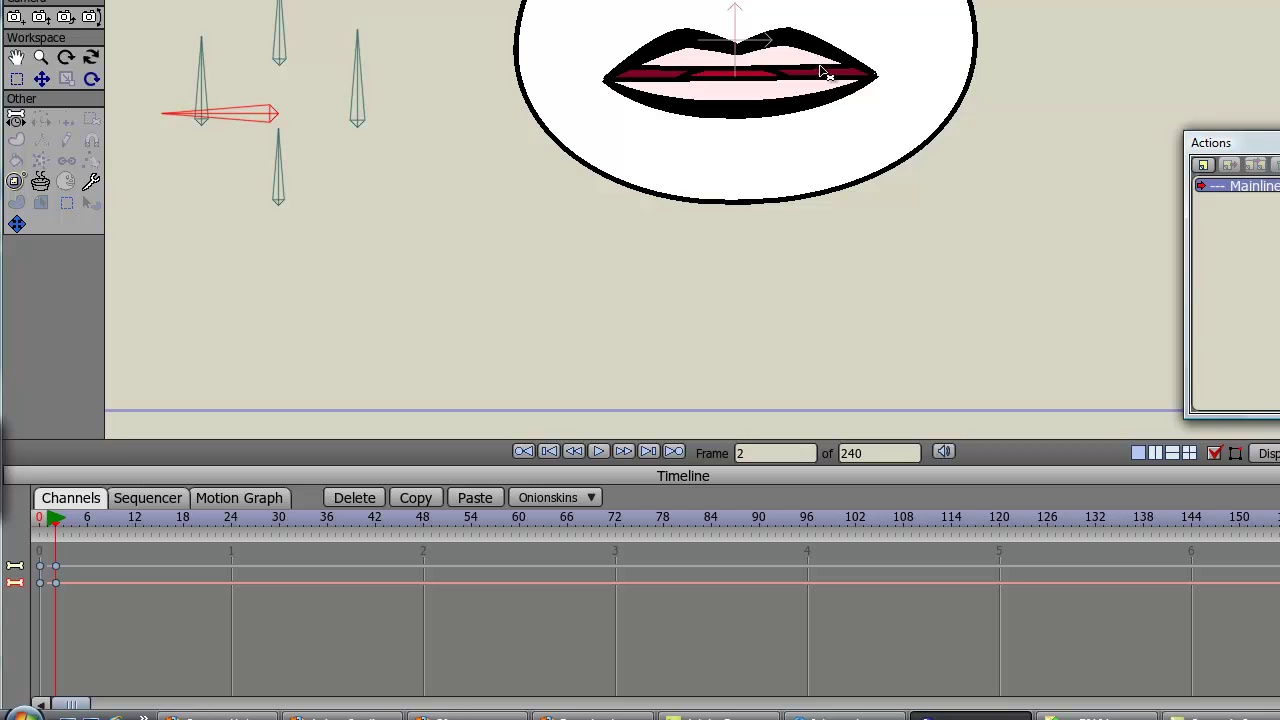
mouse_move(58, 528)
mouse_down()
mouse_move(39, 528)
mouse_move(66, 526)
mouse_move(51, 523)
mouse_up()
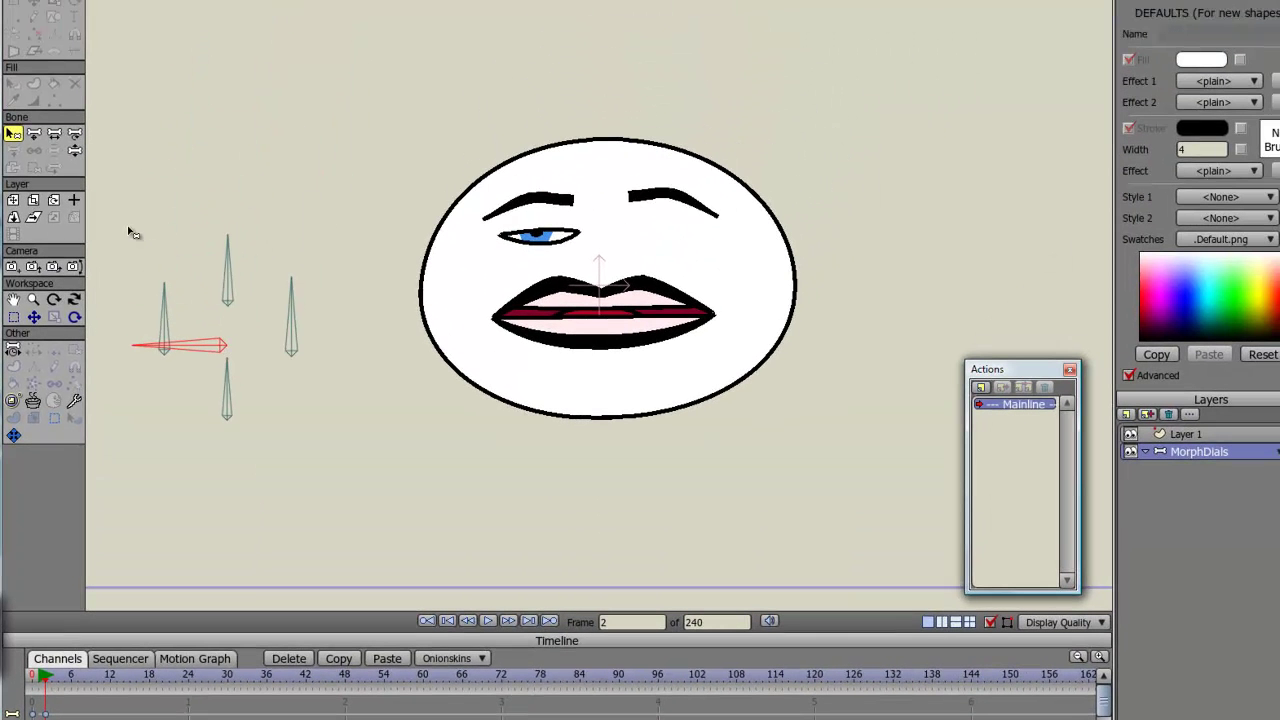
click(34, 133)
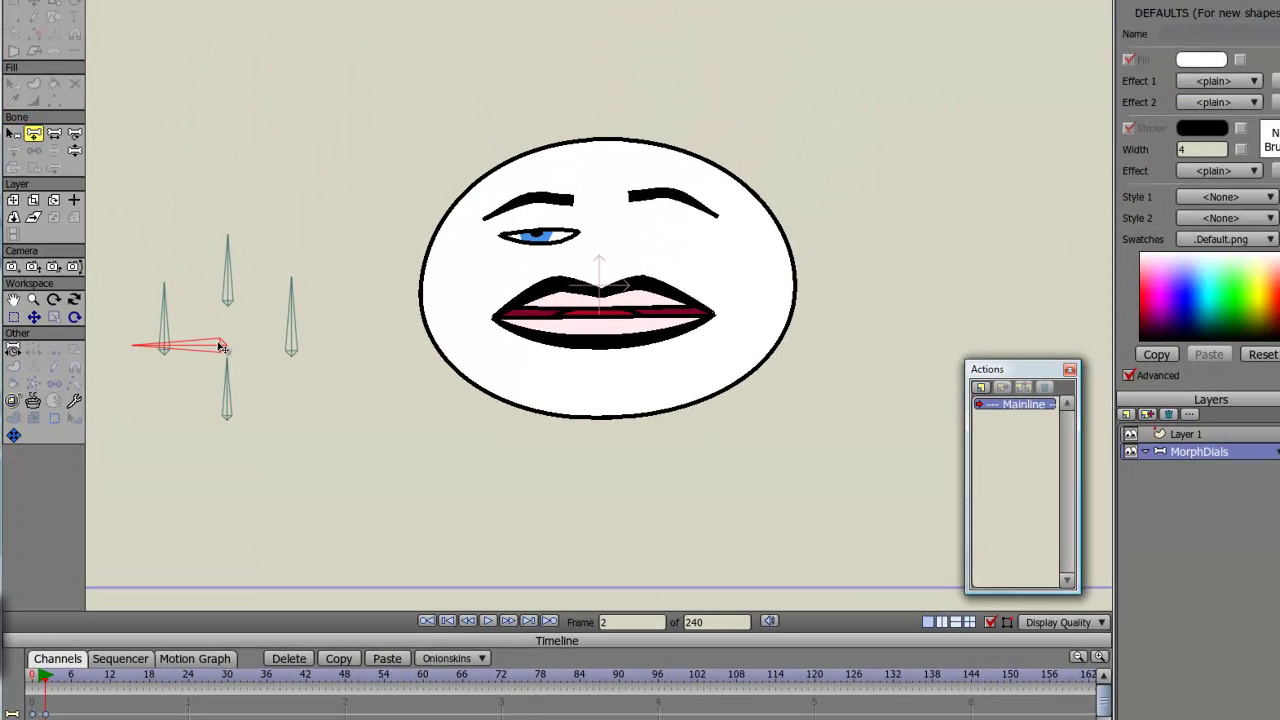
drag(225, 349, 921, 121)
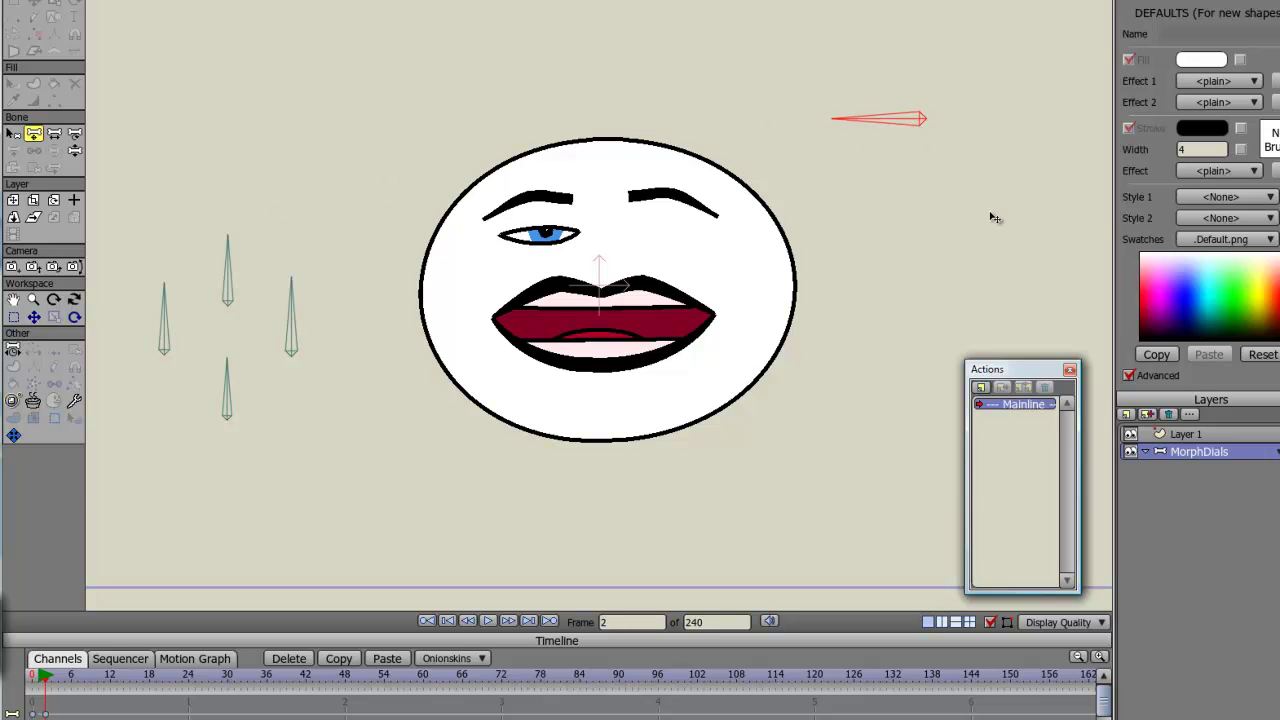
Drag the control bone among the dial bones, testing how it blends the mouth and eye morphs
drag(900, 114, 249, 288)
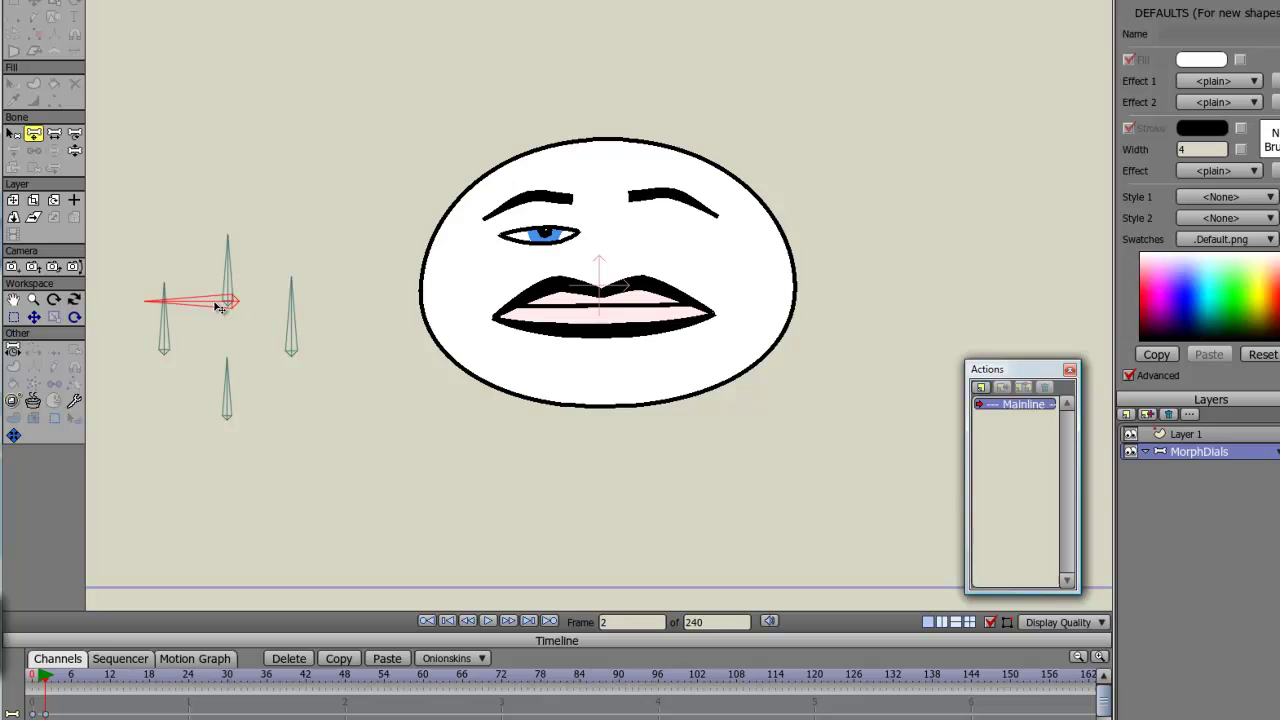
drag(220, 300, 228, 372)
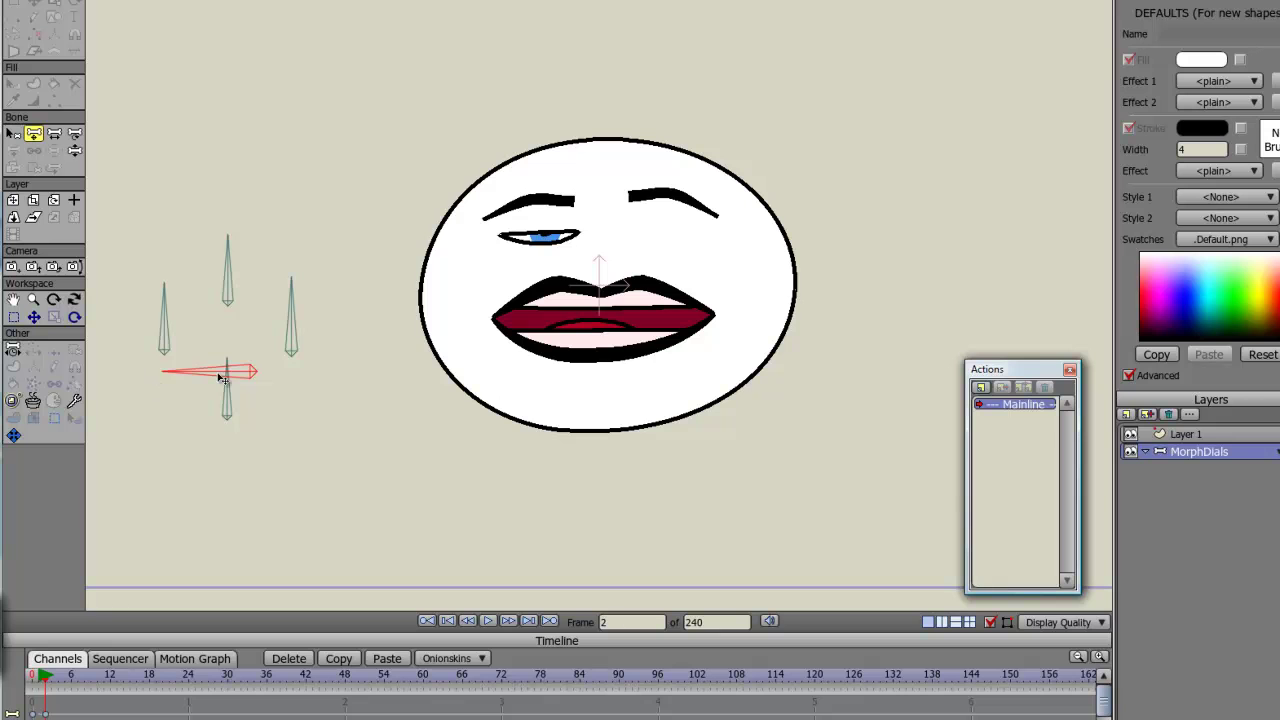
drag(261, 377, 243, 333)
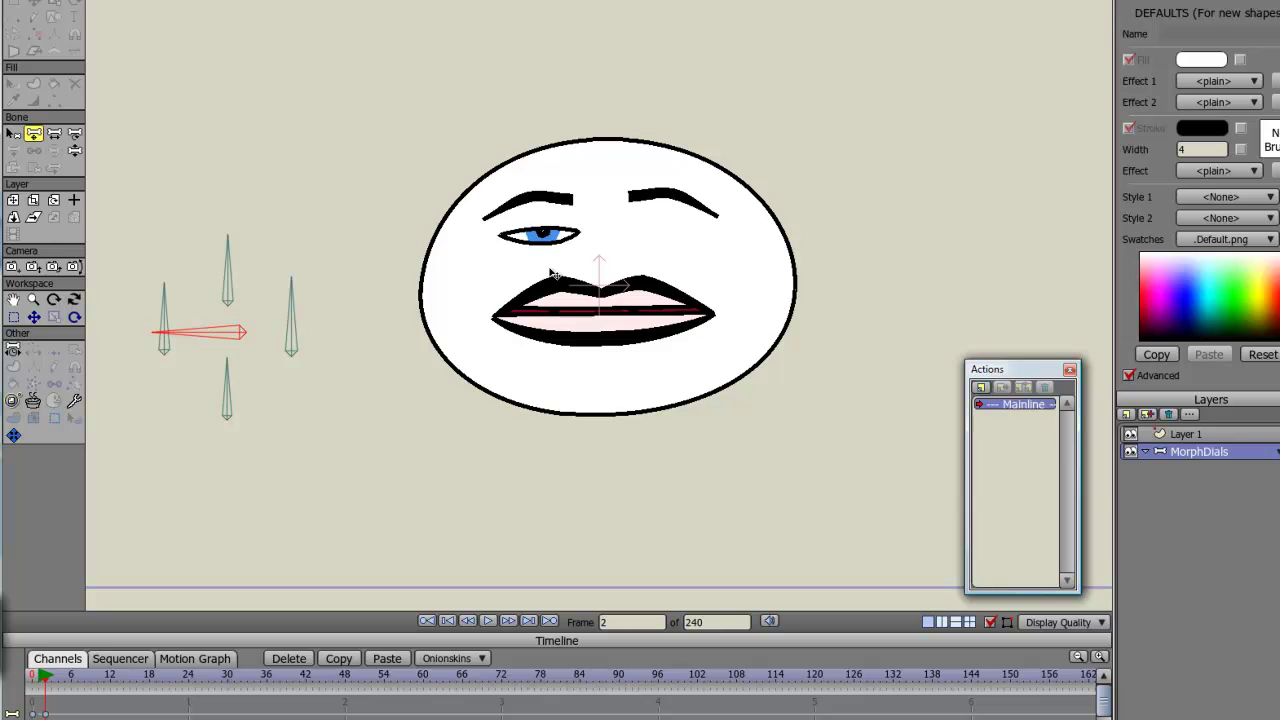
mouse_move(243, 334)
mouse_down()
mouse_move(214, 334)
mouse_move(280, 346)
mouse_move(209, 340)
mouse_move(229, 303)
mouse_move(240, 355)
mouse_up()
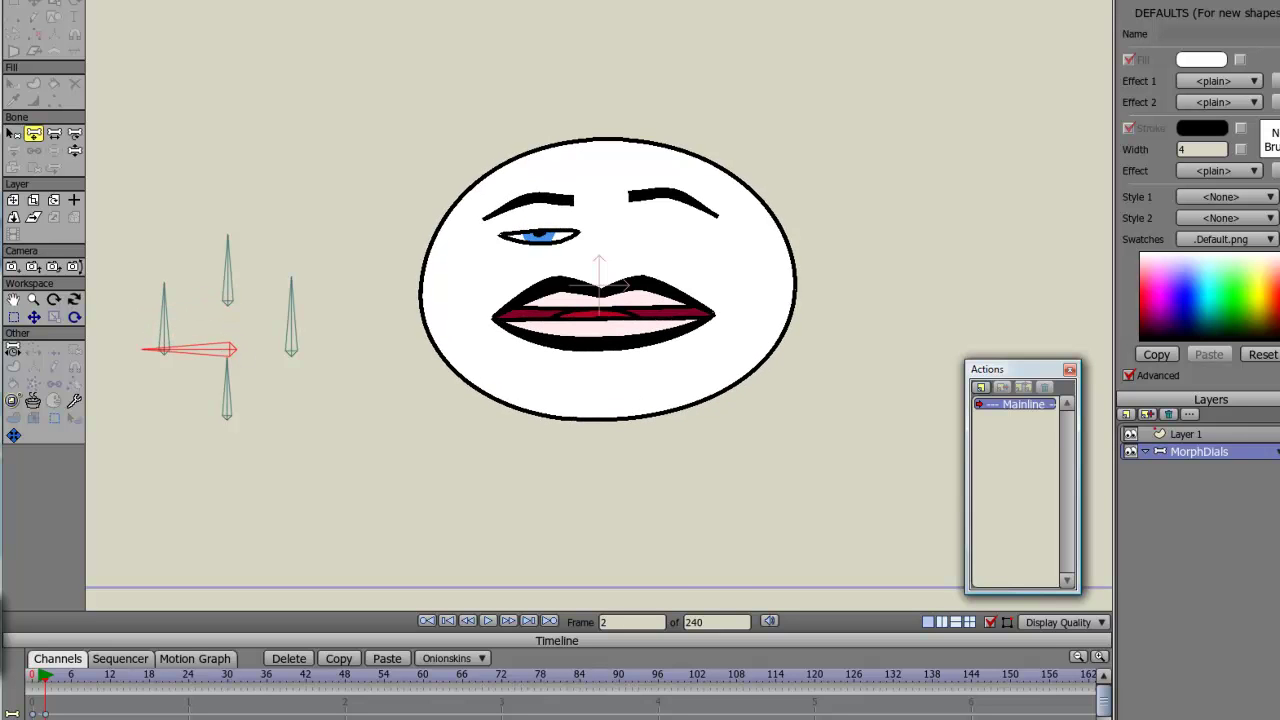